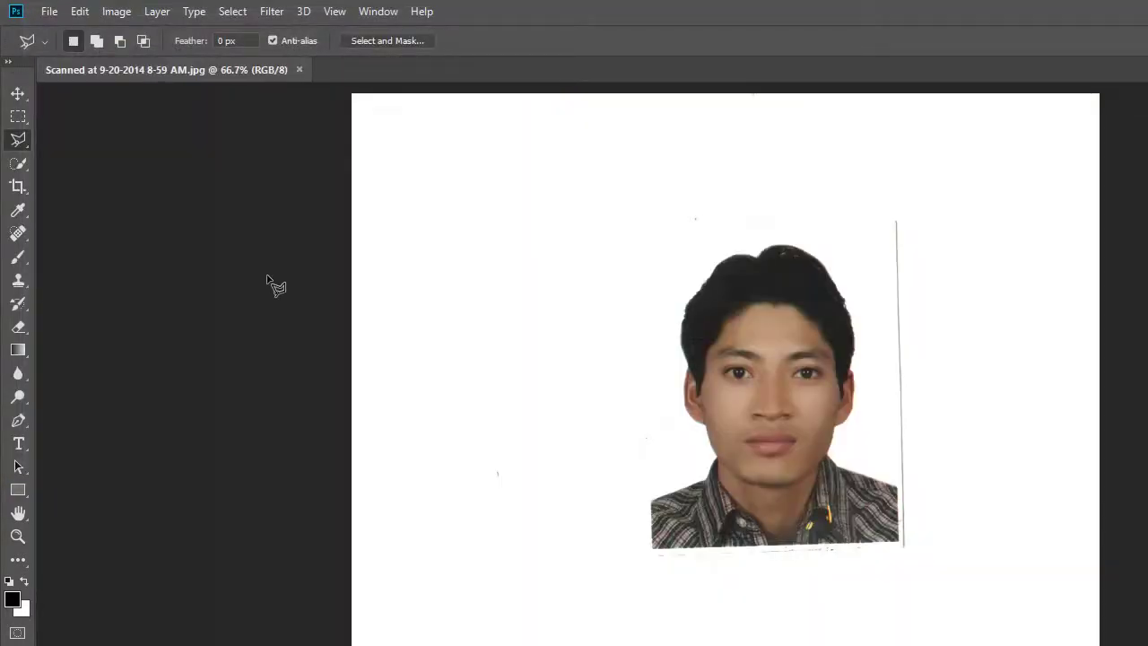
# - Start a new document, enter the person's first name as its name, and set the document type to Custom
pyautogui.click(49, 13)
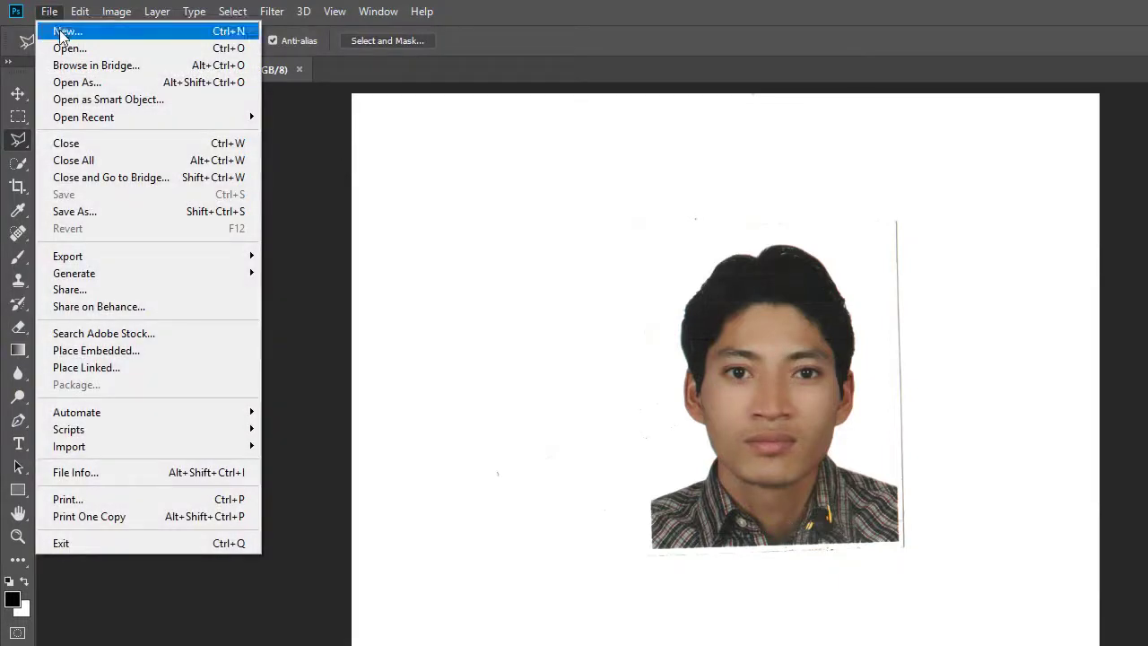
pyautogui.click(63, 32)
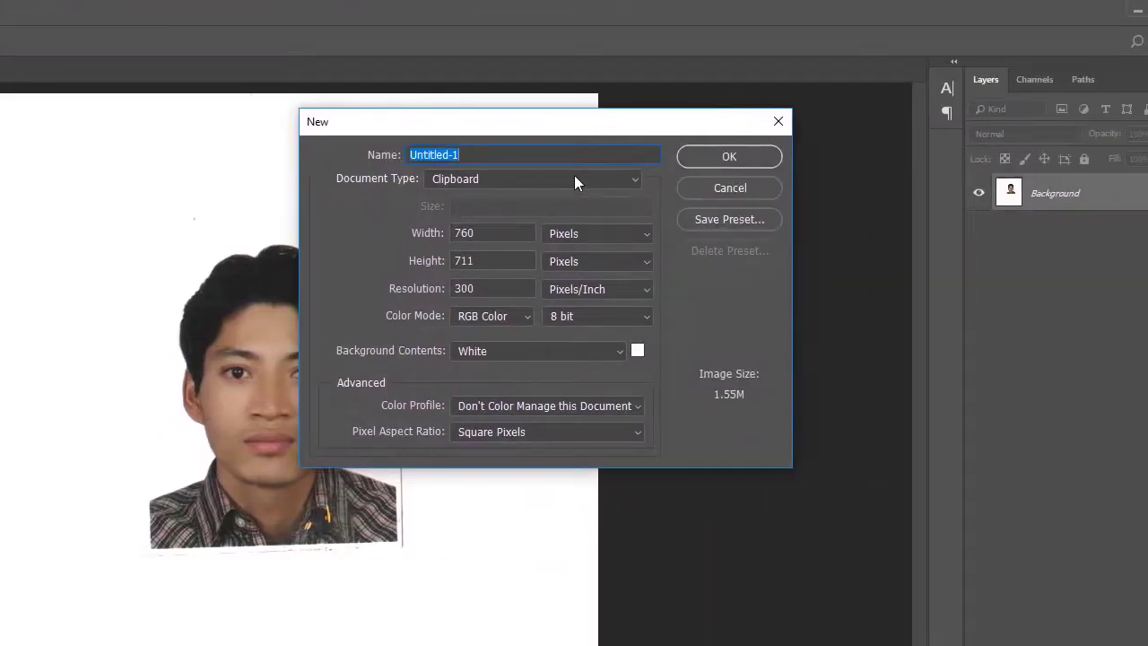
pyautogui.write('bishnu')
pyautogui.click(574, 178)
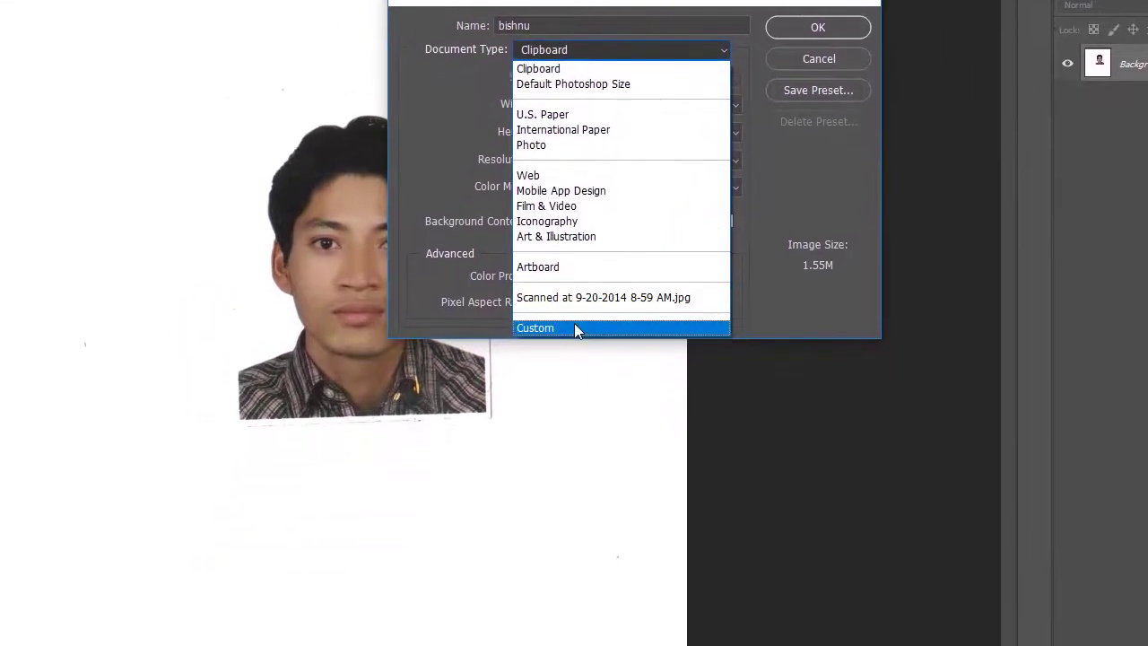
pyautogui.click(489, 456)
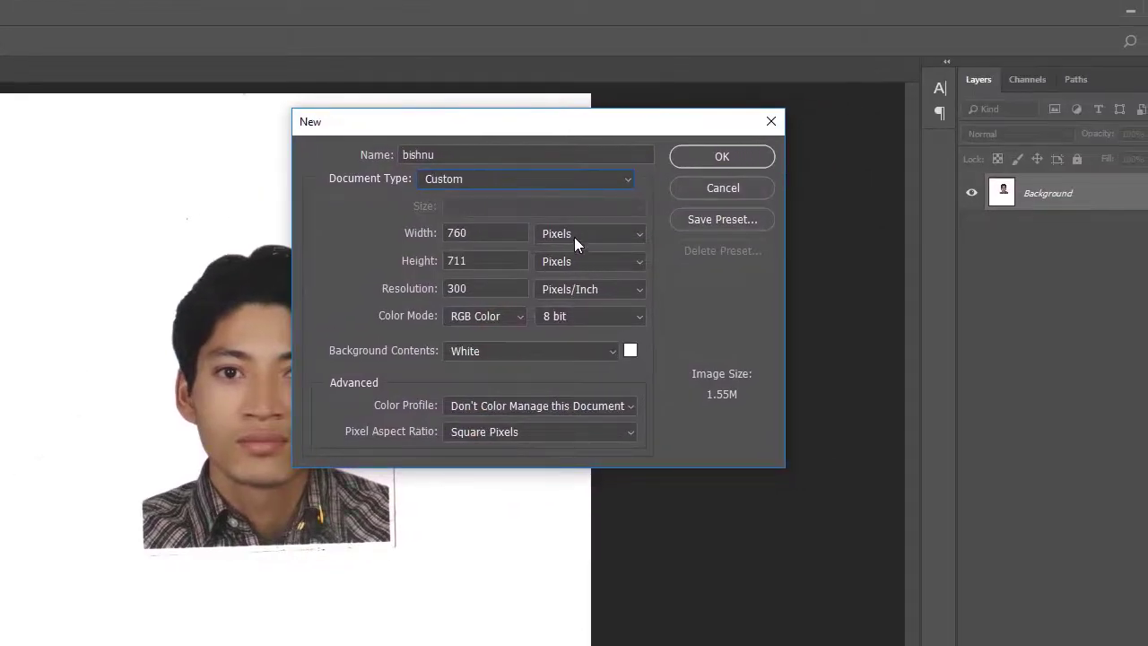
# - Create the document 3.5 cm wide and 4.5 cm high, keeping the resolution at 300 pixels/inch
pyautogui.click(574, 233)
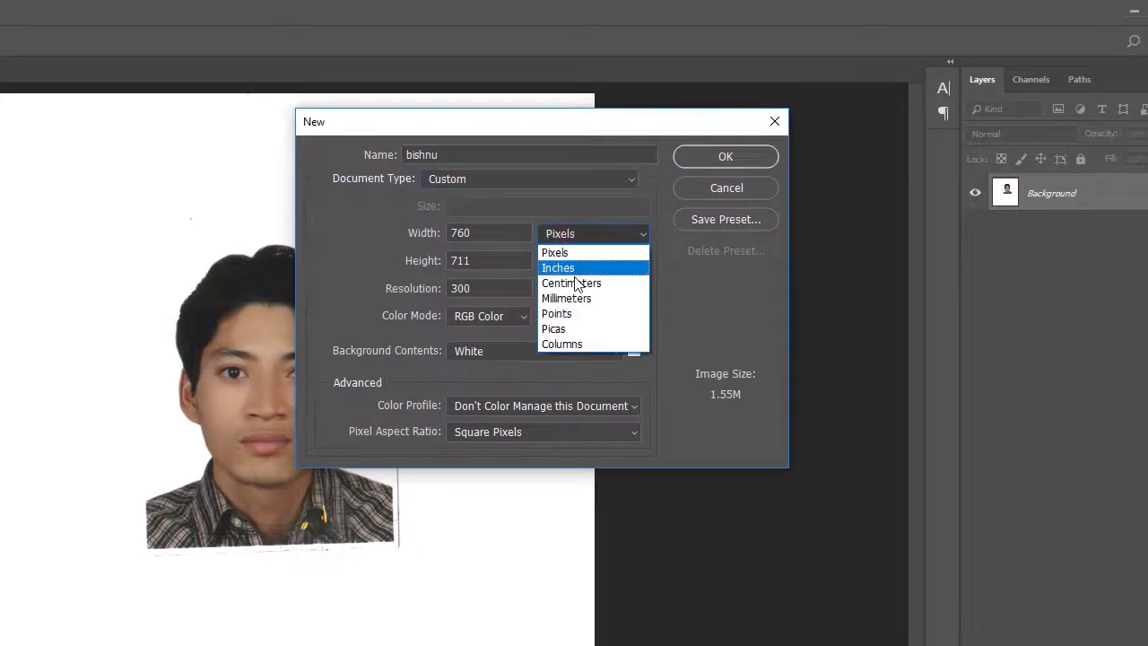
pyautogui.click(569, 283)
pyautogui.click(426, 234)
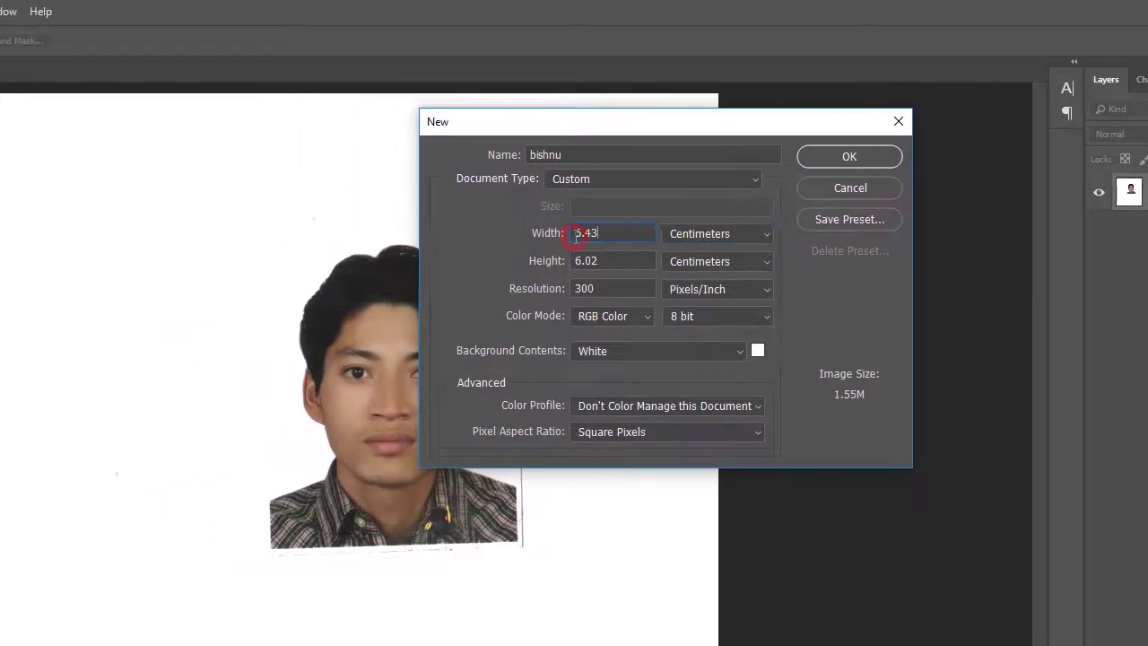
pyautogui.write('3.5')
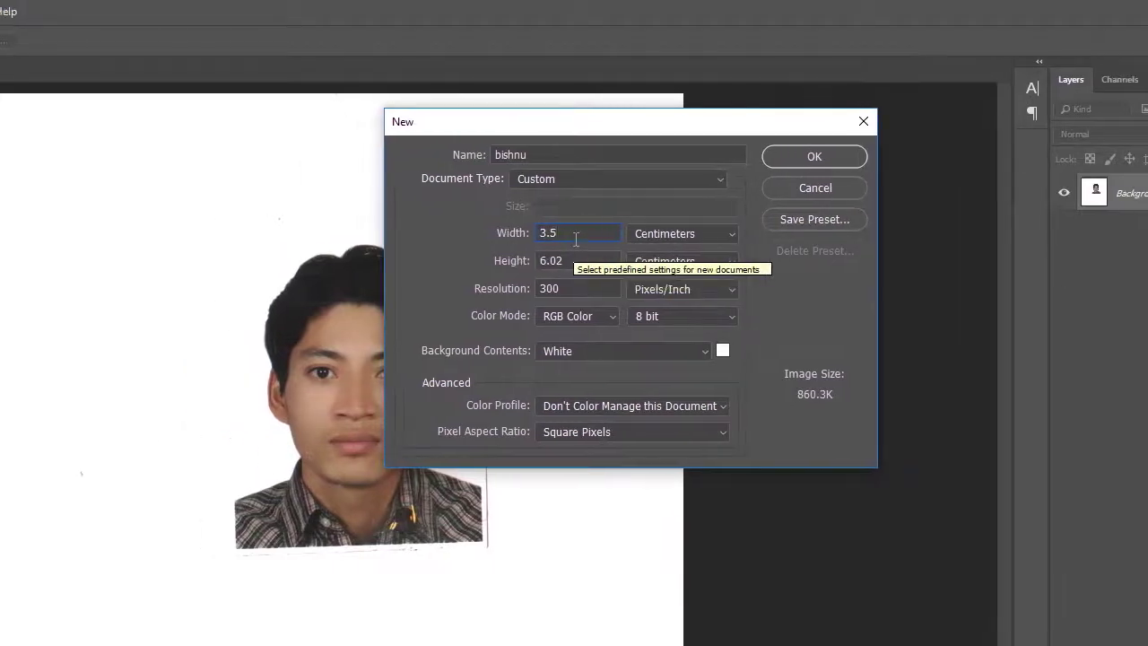
pyautogui.click(545, 260)
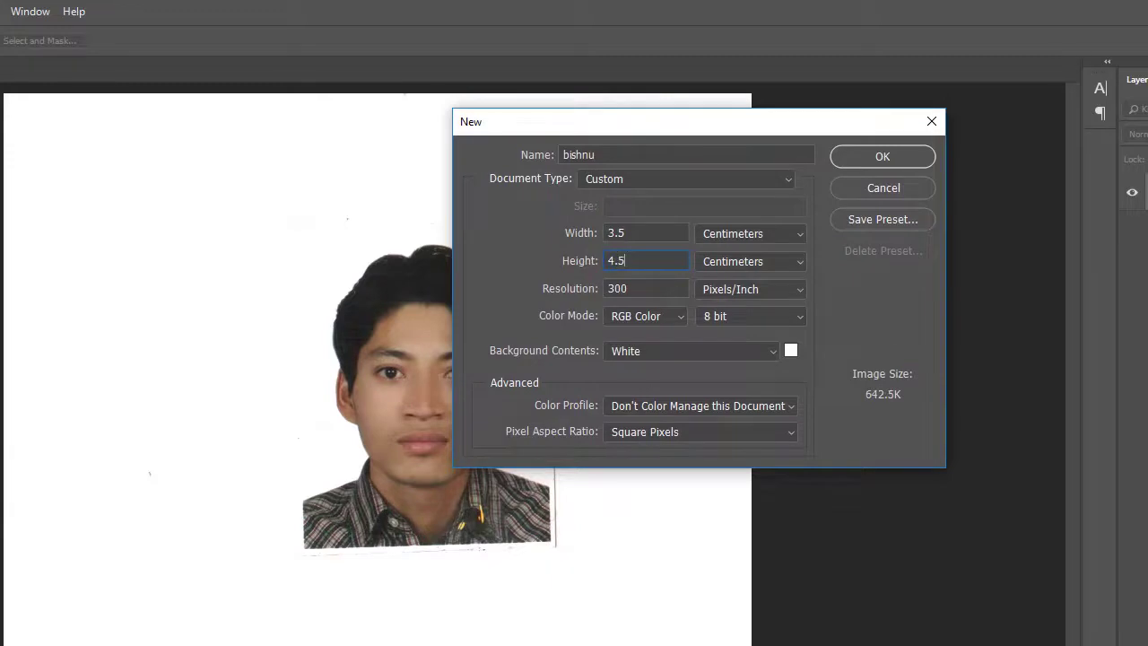
pyautogui.click(622, 260)
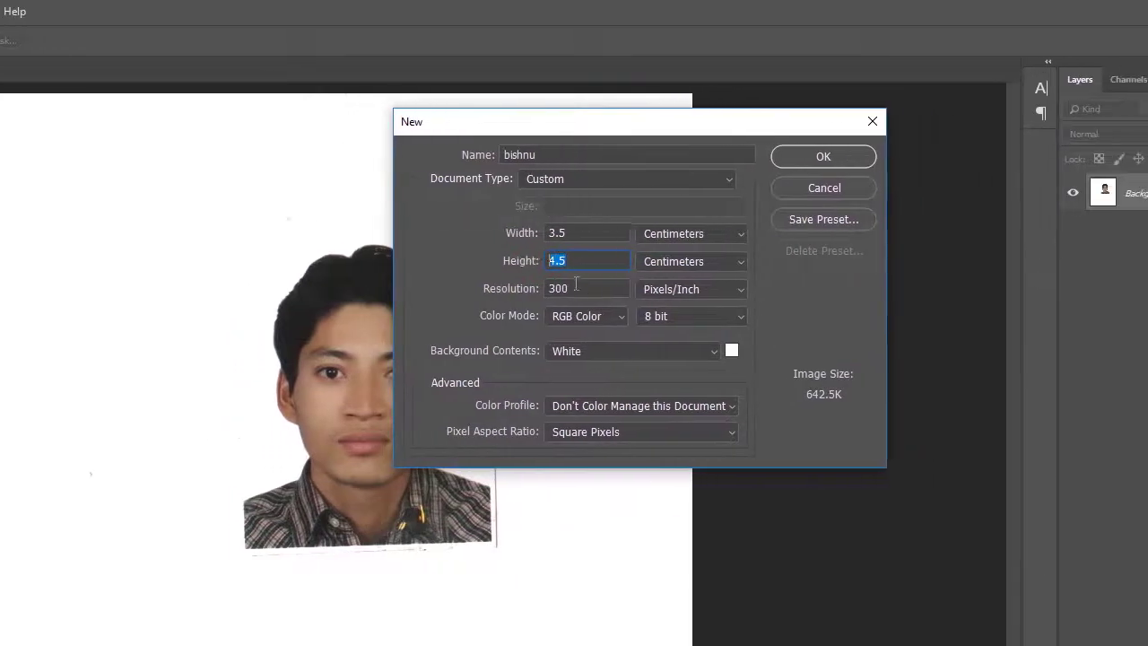
pyautogui.click(599, 288)
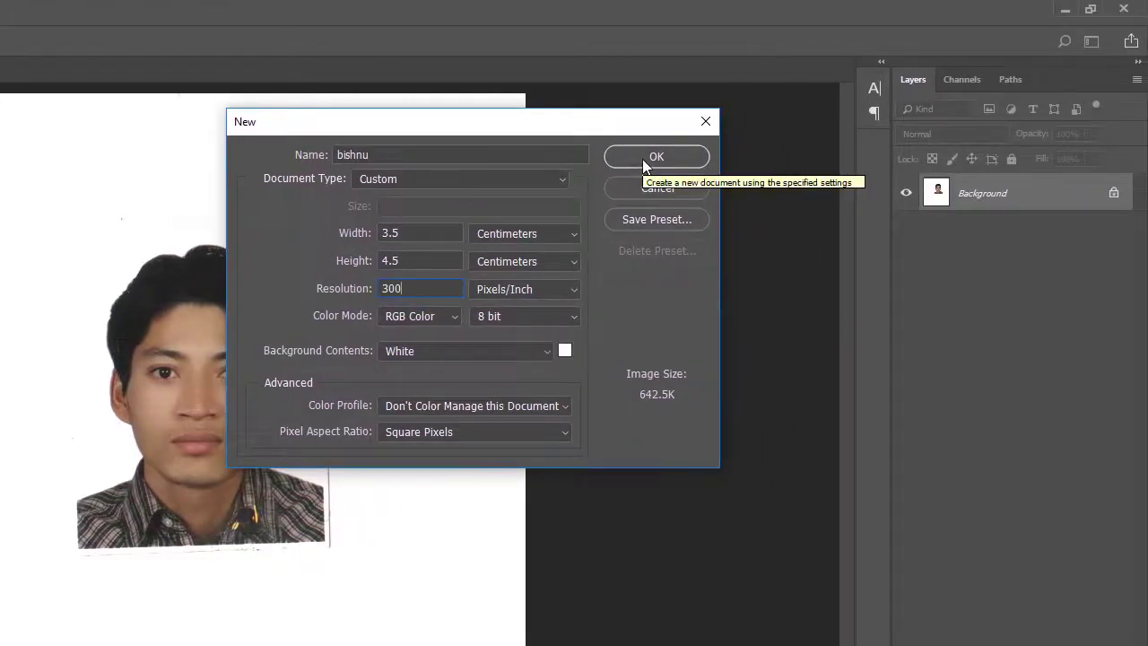
pyautogui.click(642, 158)
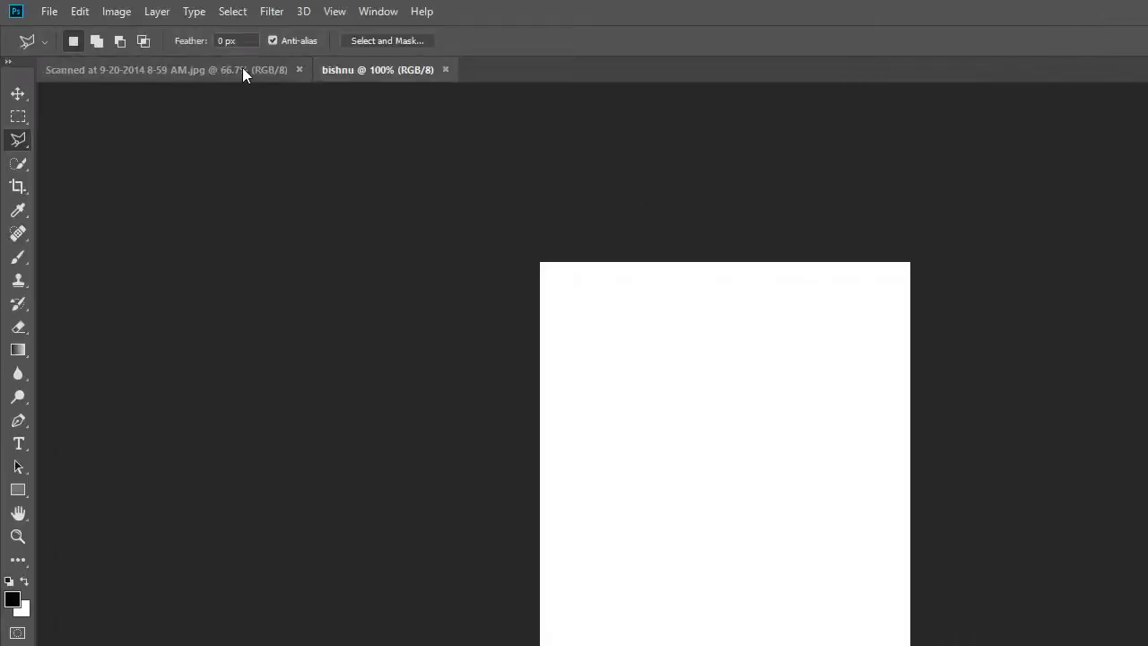
# - In the scanned image, outline the portrait with a roughly rectangular Polygonal Lasso selection that leaves a white margin around it
pyautogui.click(242, 72)
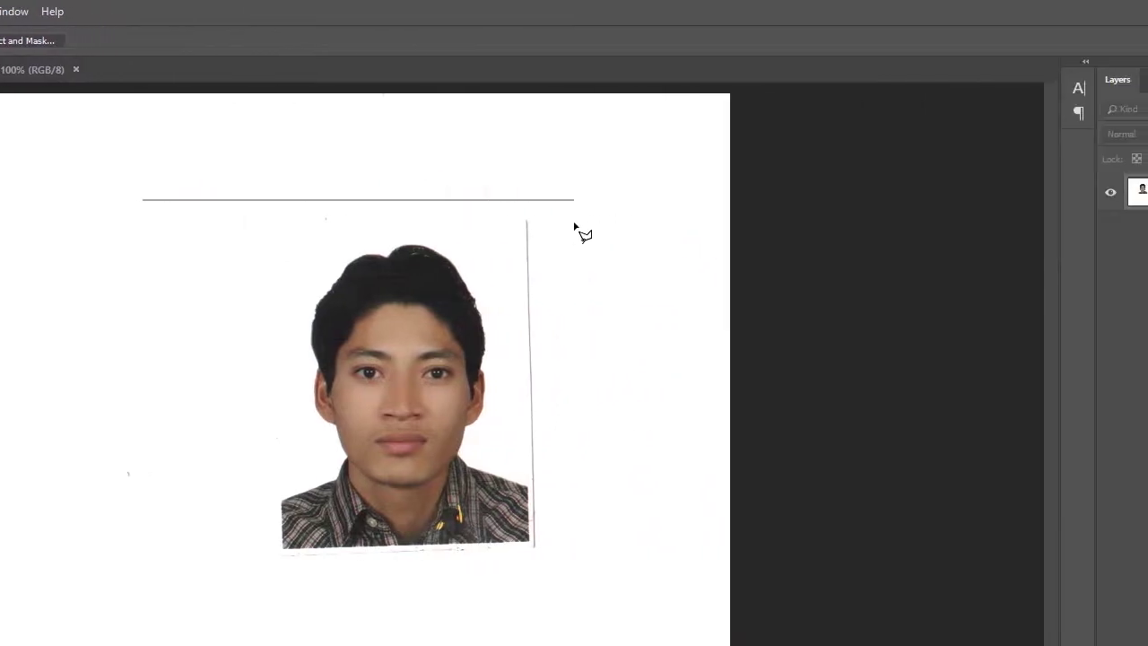
pyautogui.click(946, 221)
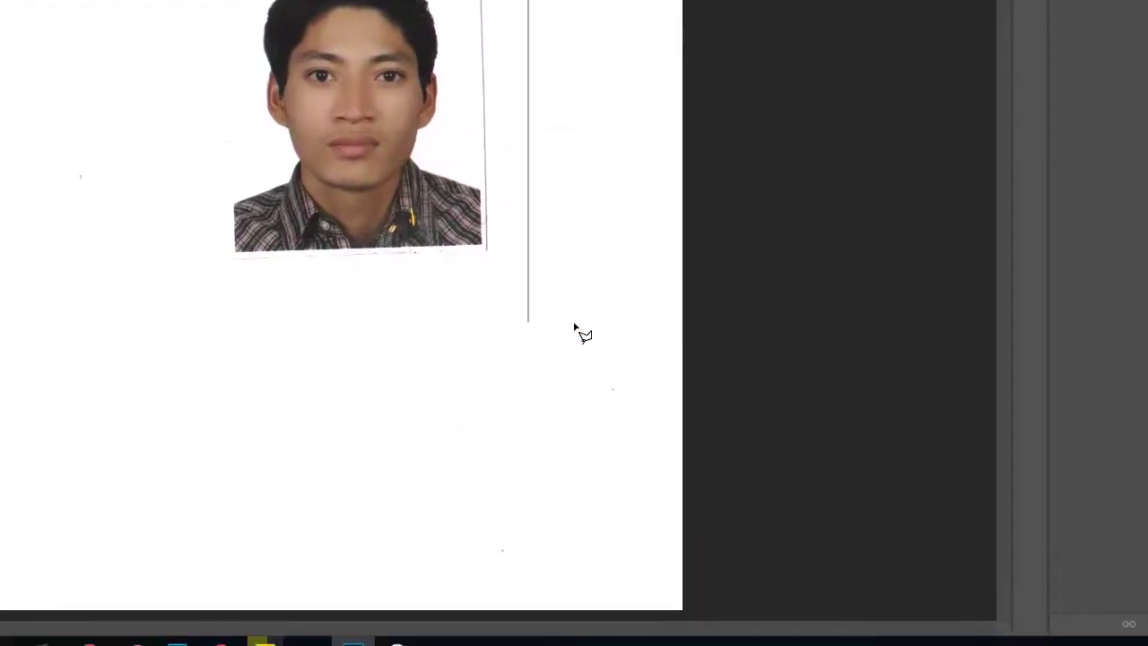
pyautogui.click(527, 470)
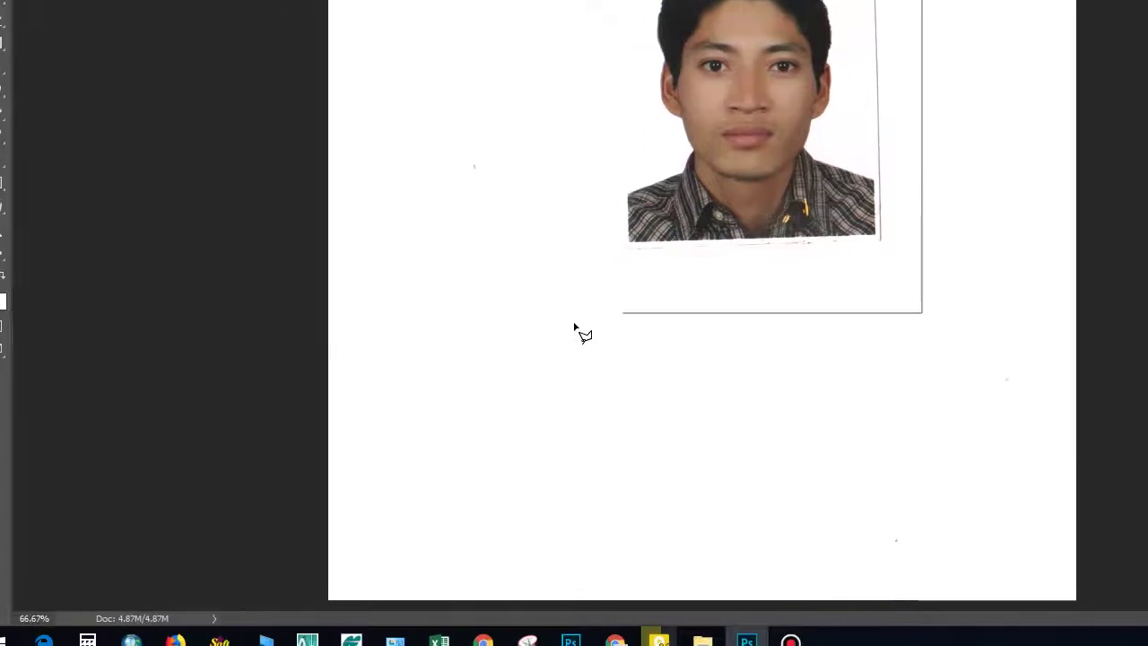
pyautogui.click(509, 313)
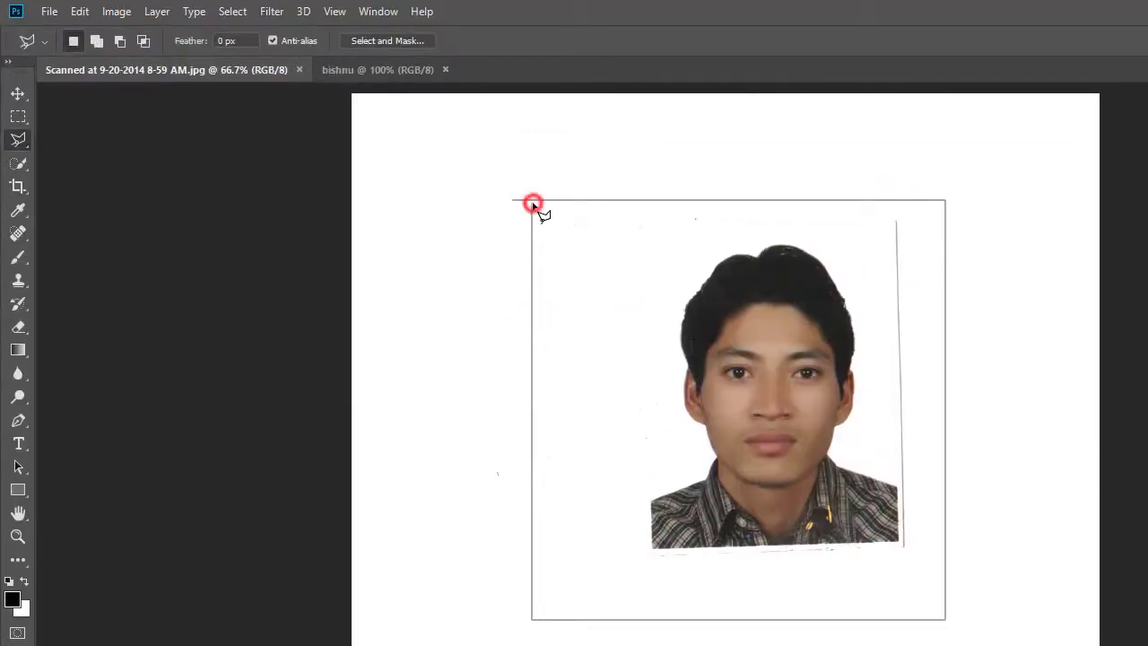
pyautogui.click(533, 205)
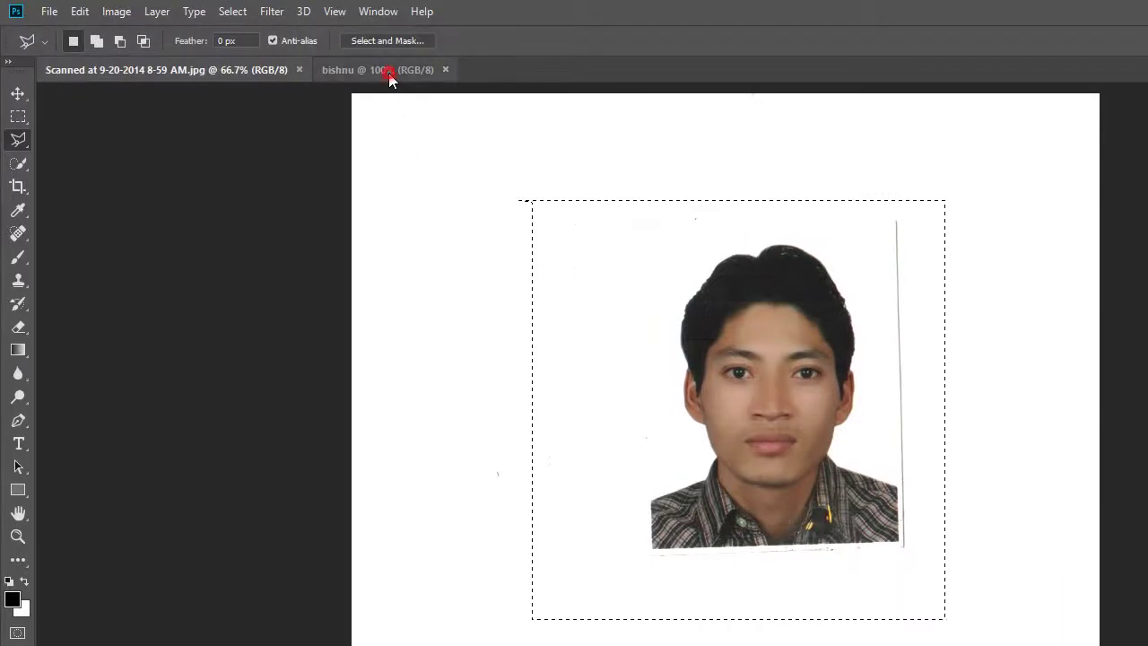
# - Paste the selected portrait into the new passport-size document and move it so the face lies within the canvas
pyautogui.click(390, 72)
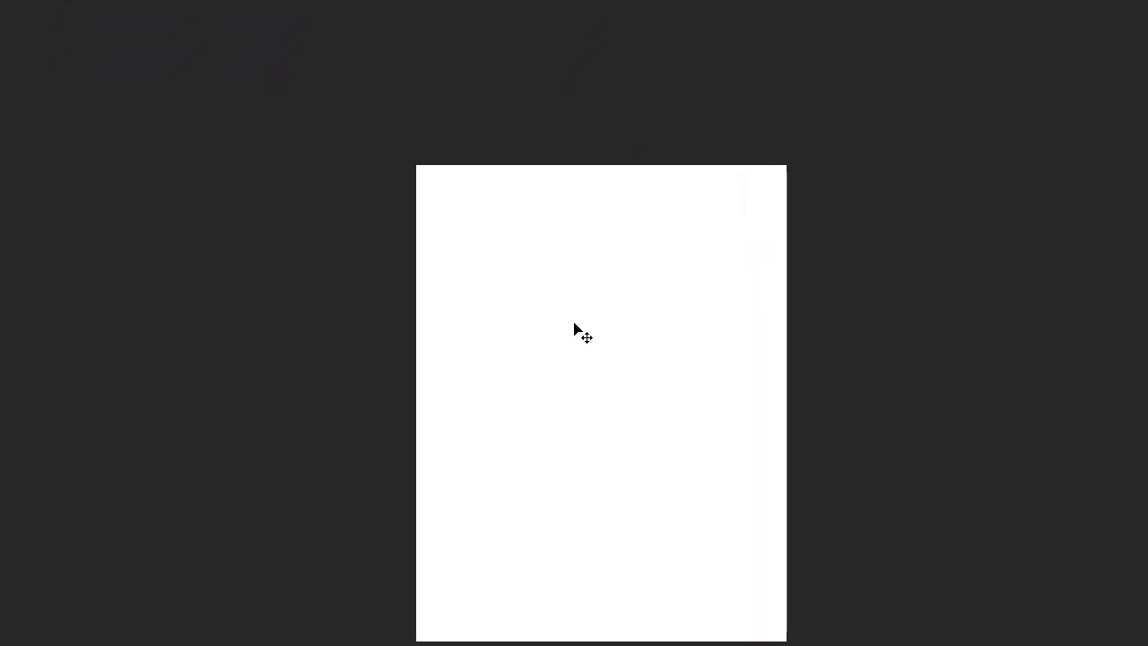
pyautogui.hotkey('ctrl', 'v')
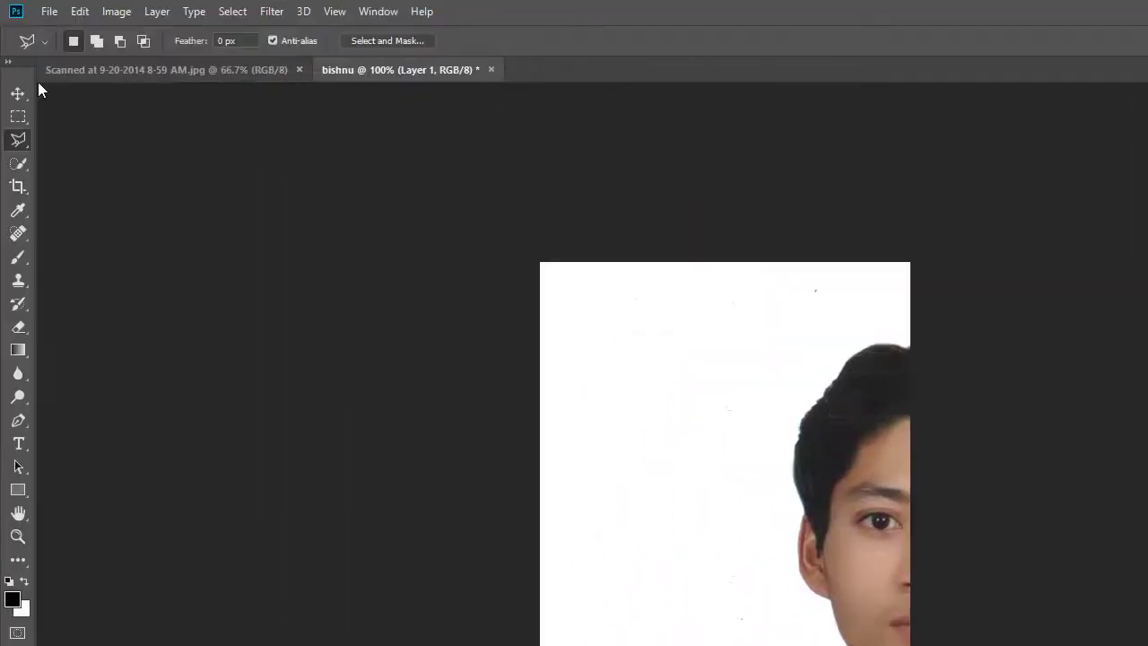
pyautogui.click(17, 93)
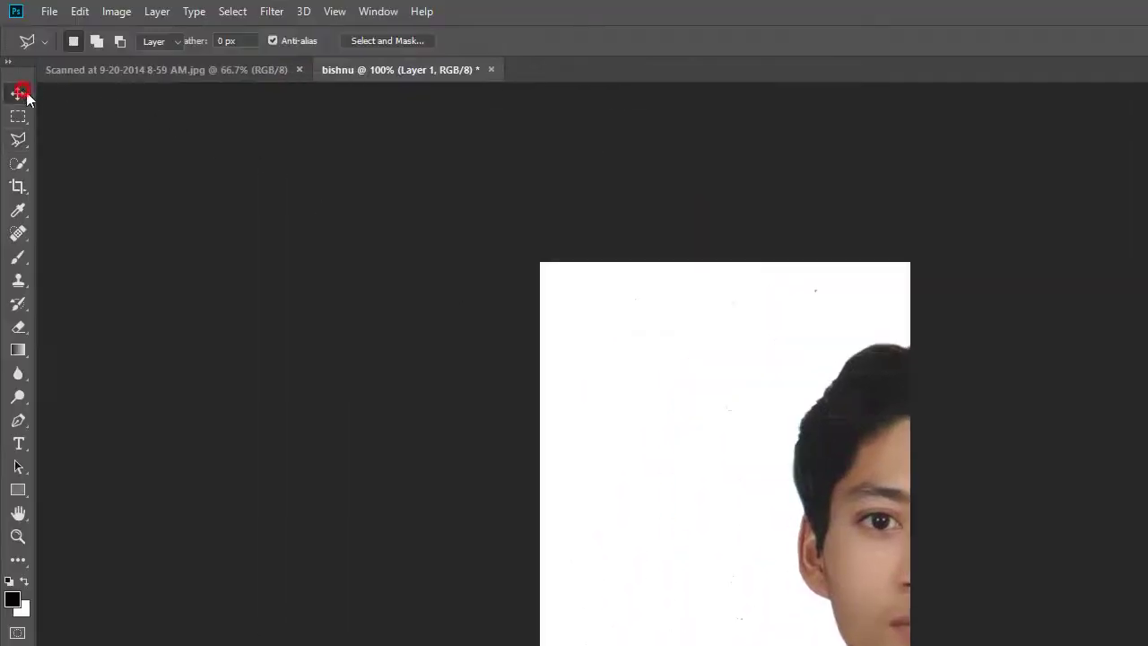
pyautogui.moveTo(852, 442); pyautogui.dragTo(698, 363)
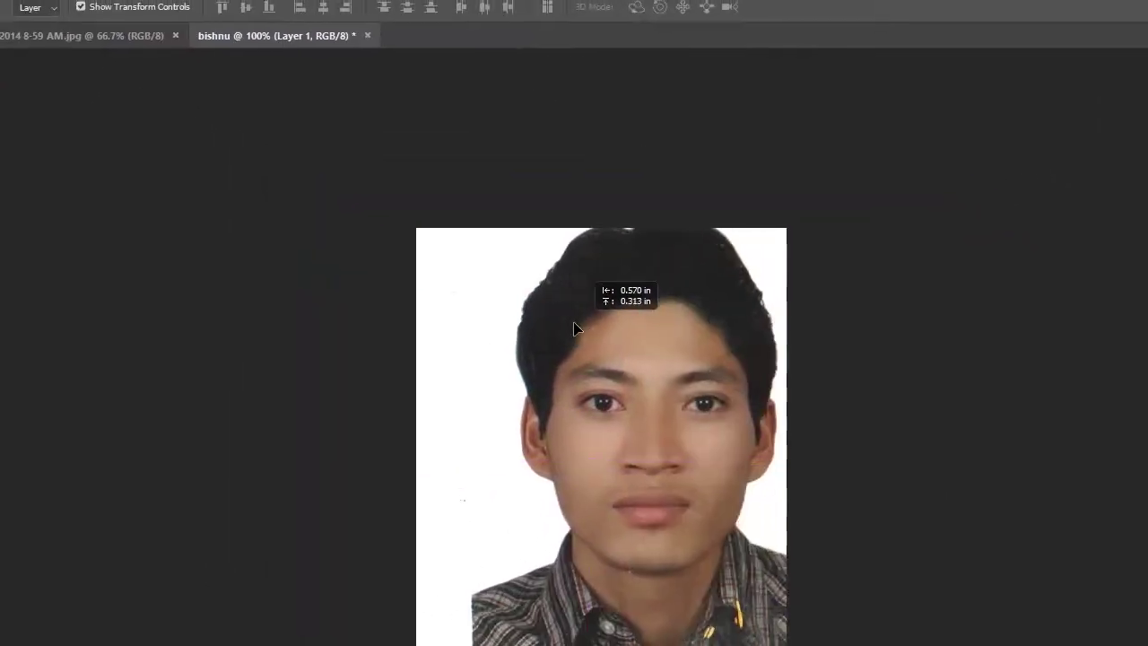
pyautogui.moveTo(575, 328); pyautogui.dragTo(576, 328)
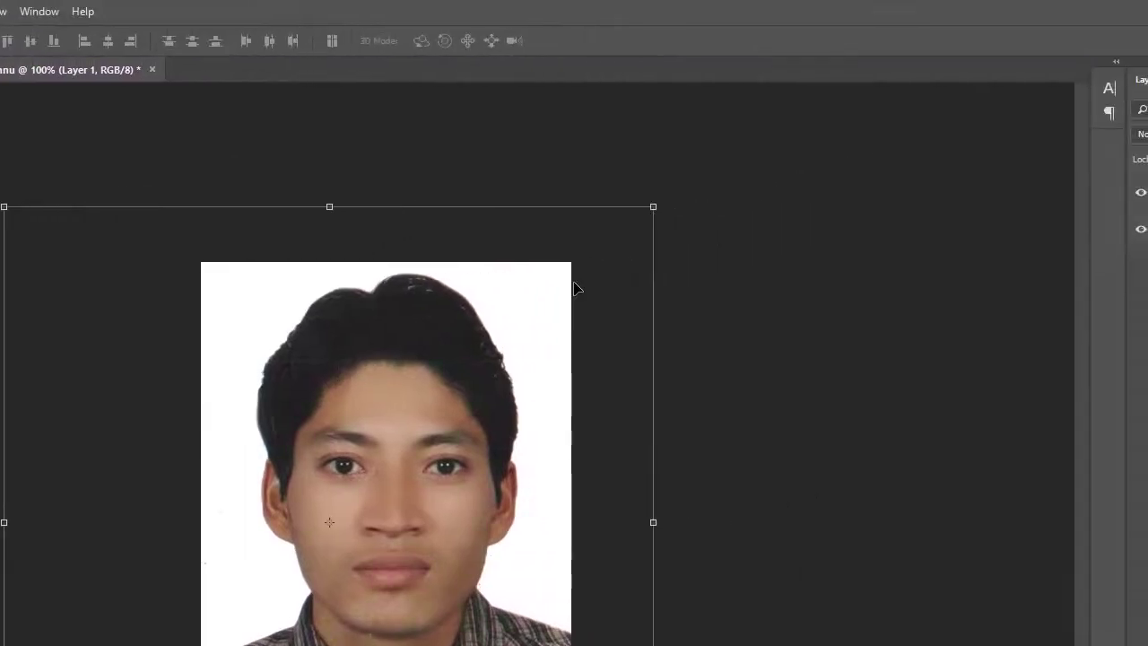
# - Enlarge the portrait layer and rotate it slightly clockwise to straighten the head, keeping the face centred on the canvas
pyautogui.moveTo(574, 147); pyautogui.dragTo(574, 141)
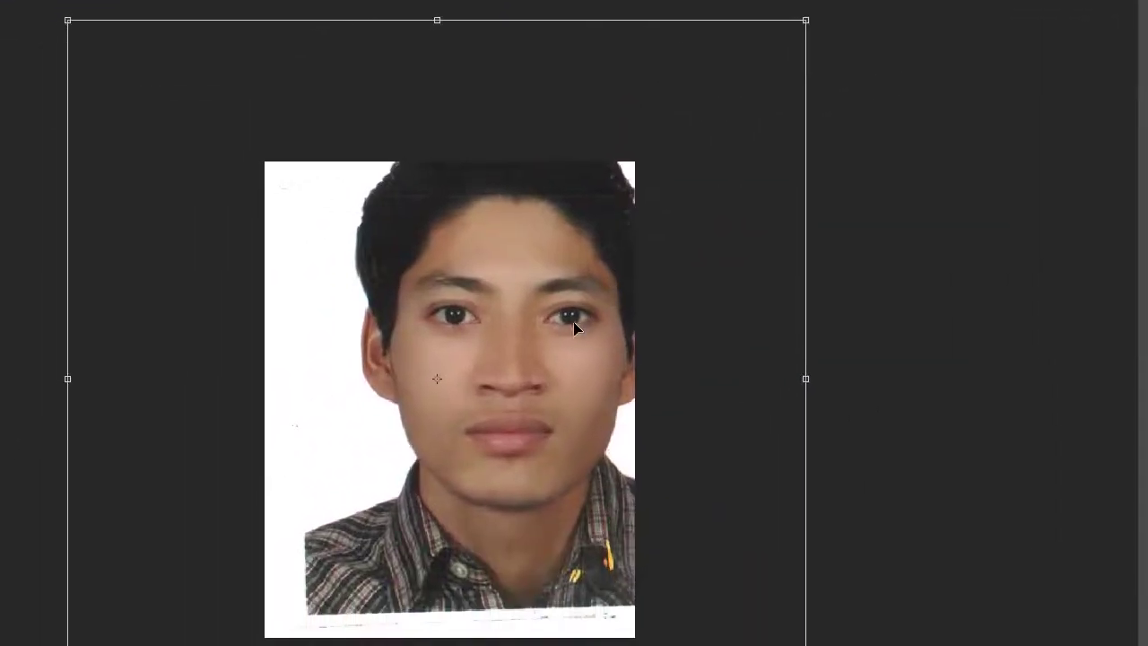
pyautogui.moveTo(574, 327); pyautogui.dragTo(575, 329)
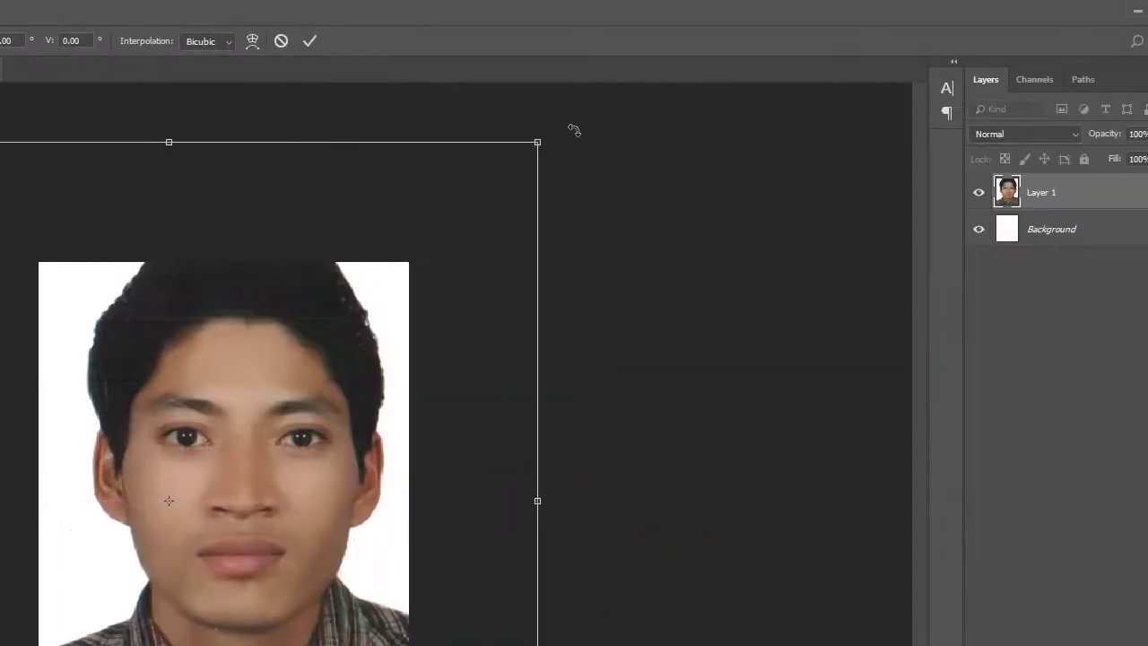
pyautogui.moveTo(864, 0); pyautogui.dragTo(863, 0)
pyautogui.moveTo(574, 140); pyautogui.dragTo(574, 158)
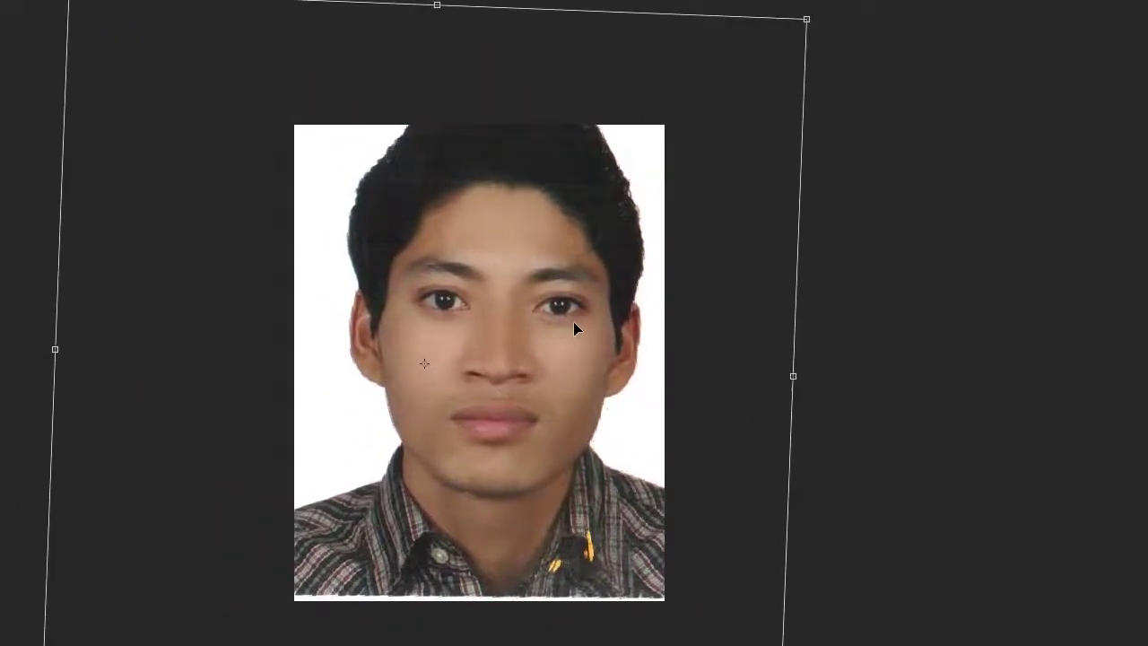
pyautogui.moveTo(368, 143); pyautogui.dragTo(358, 179)
pyautogui.moveTo(574, 323); pyautogui.dragTo(574, 340)
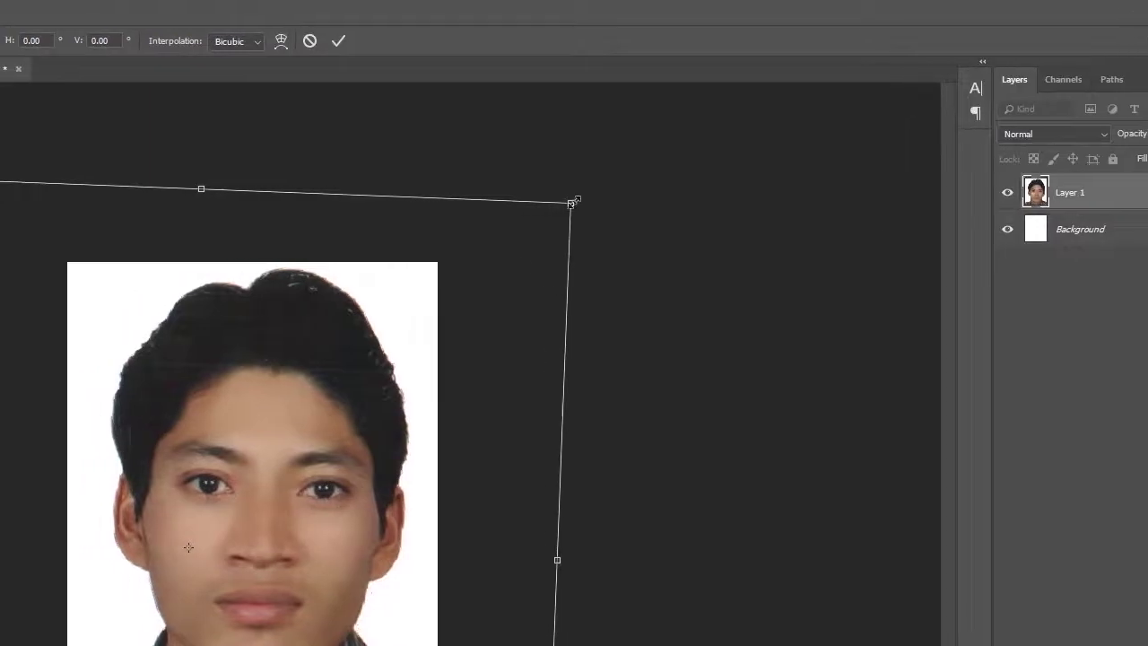
# - Scale the portrait layer down and reposition it so the whole head and shoulders fit the canvas
pyautogui.moveTo(574, 201); pyautogui.dragTo(713, 186)
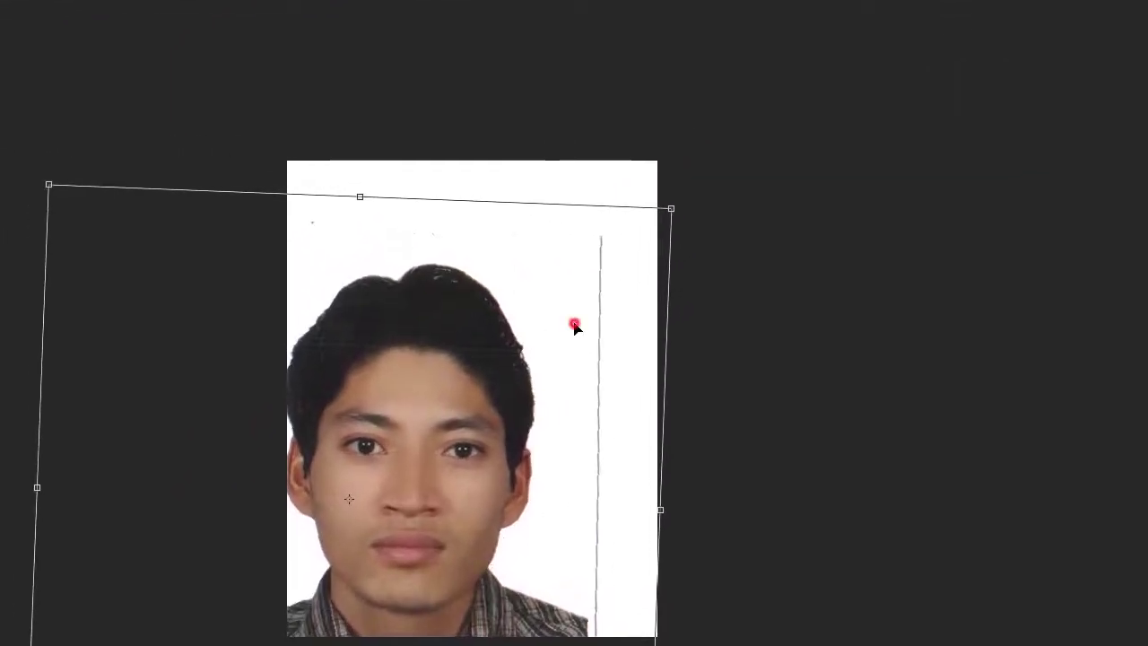
pyautogui.moveTo(617, 305); pyautogui.dragTo(673, 226)
pyautogui.moveTo(574, 328); pyautogui.dragTo(574, 323)
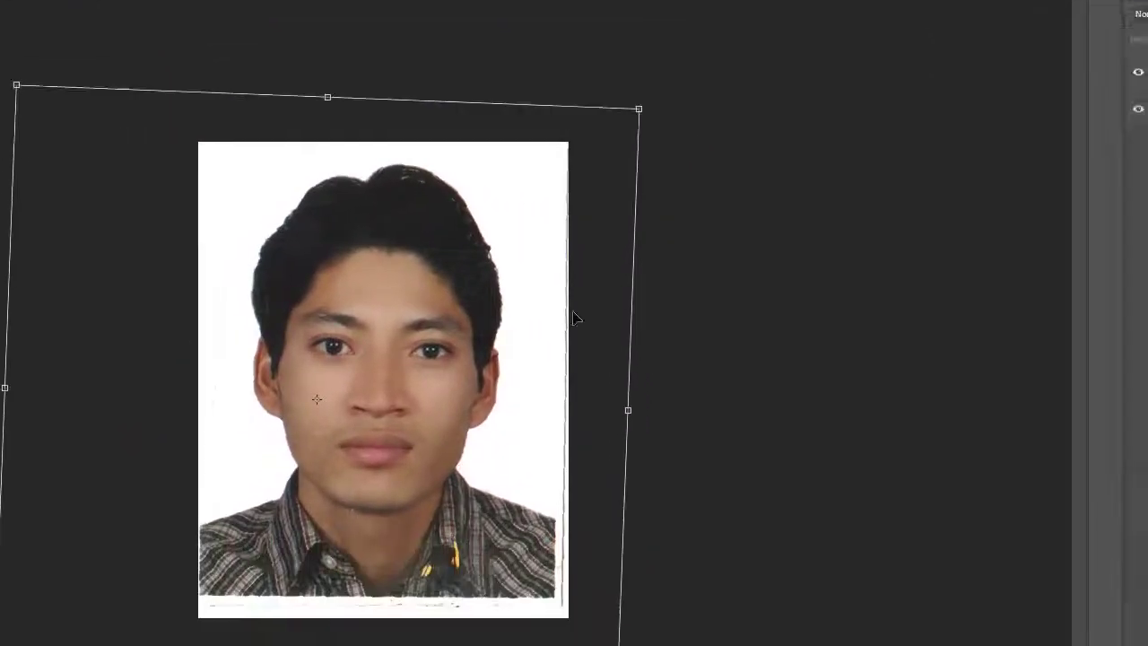
# - Stretch the portrait layer downward and shift it so the scan's lower and right borders fall outside the canvas
pyautogui.click(574, 499)
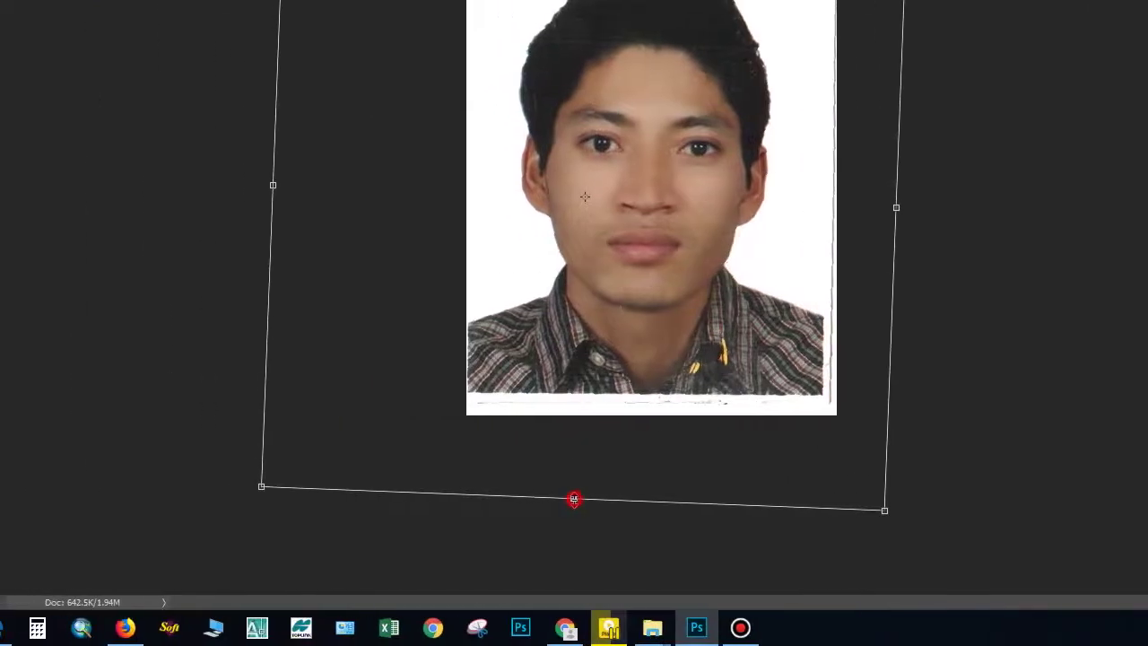
pyautogui.moveTo(574, 499); pyautogui.dragTo(574, 531)
pyautogui.moveTo(574, 323); pyautogui.dragTo(591, 320)
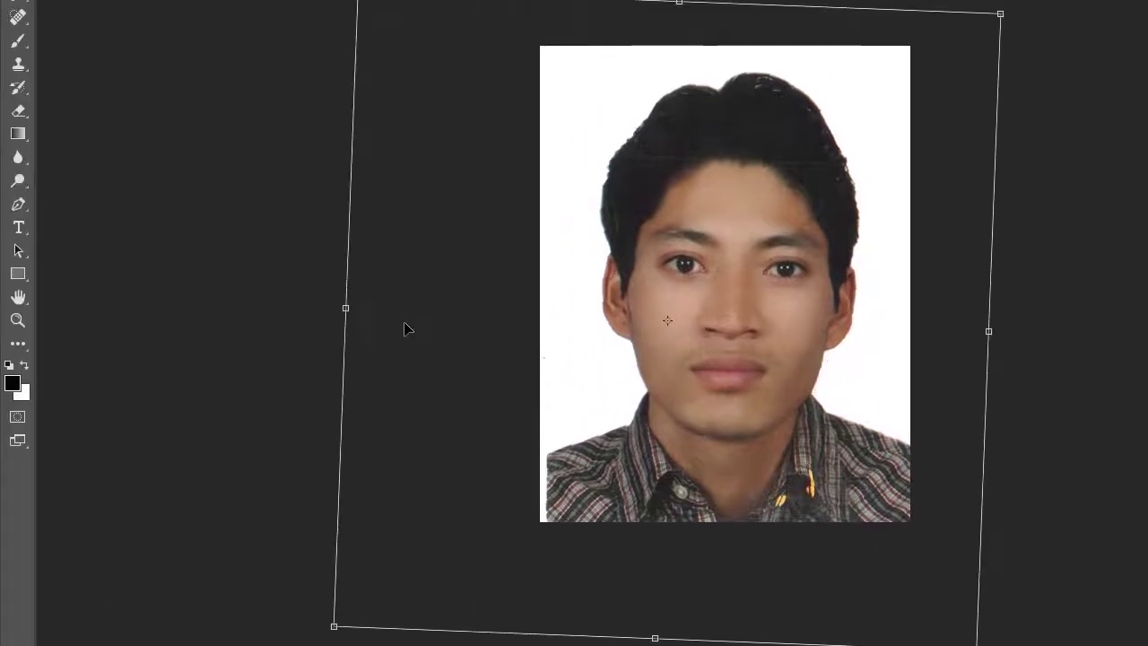
# - Widen the portrait layer leftward to about 2.4 in, nudge it slightly left, and apply the transform
pyautogui.moveTo(53, 285); pyautogui.dragTo(47, 286)
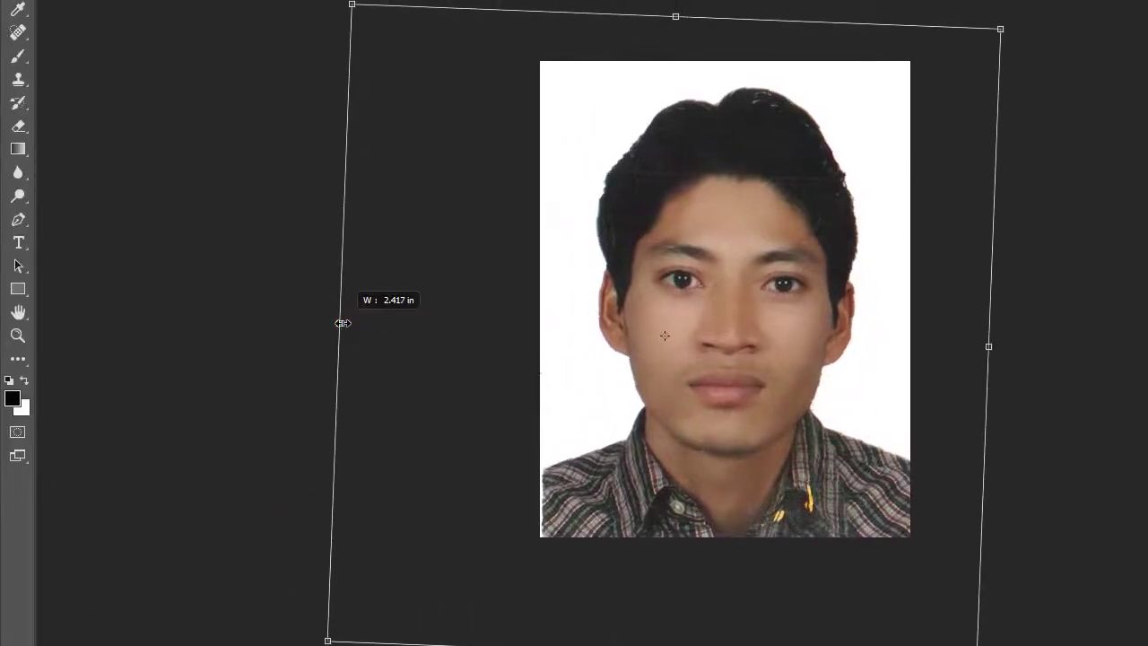
pyautogui.moveTo(343, 323); pyautogui.dragTo(341, 323)
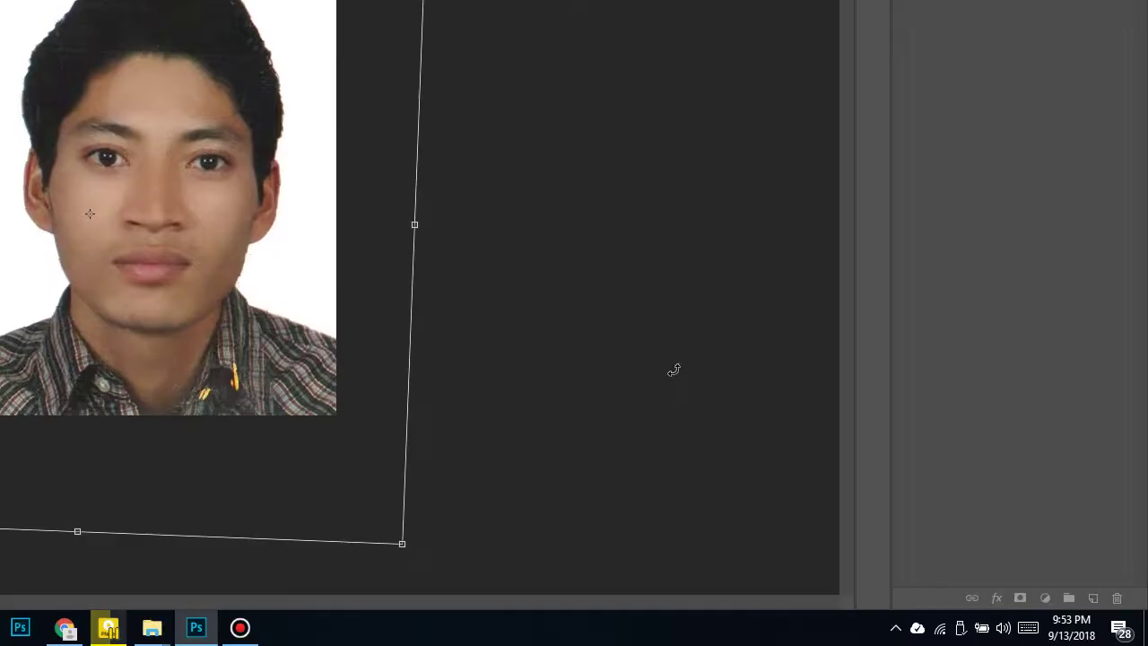
pyautogui.press('Left')
pyautogui.press('Left')
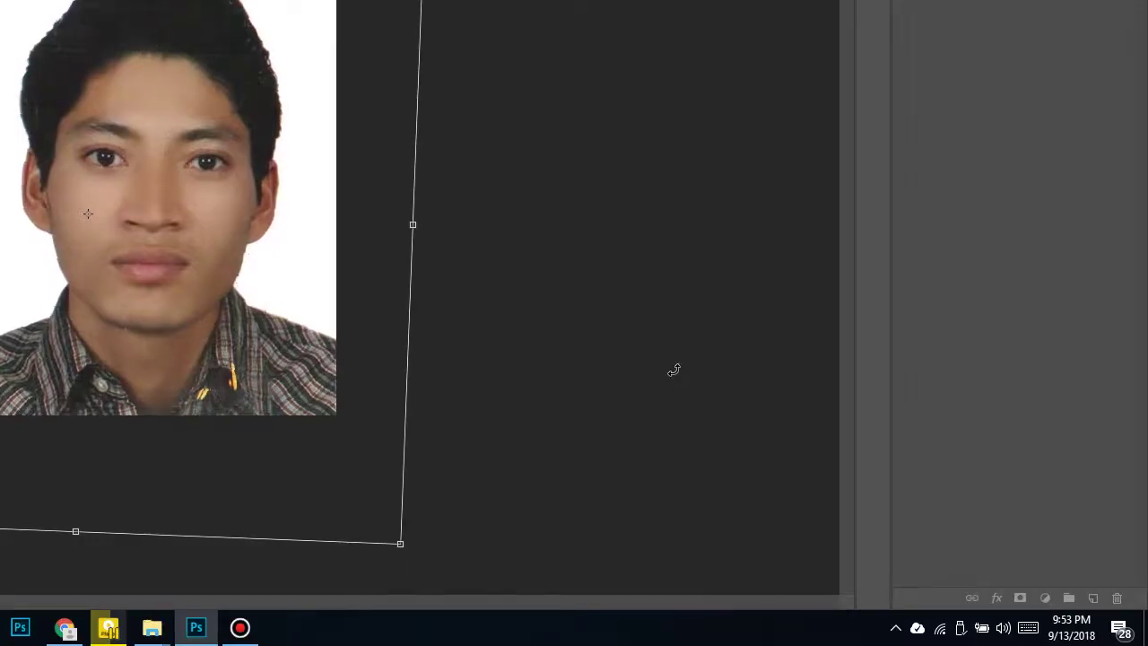
pyautogui.press('Return')
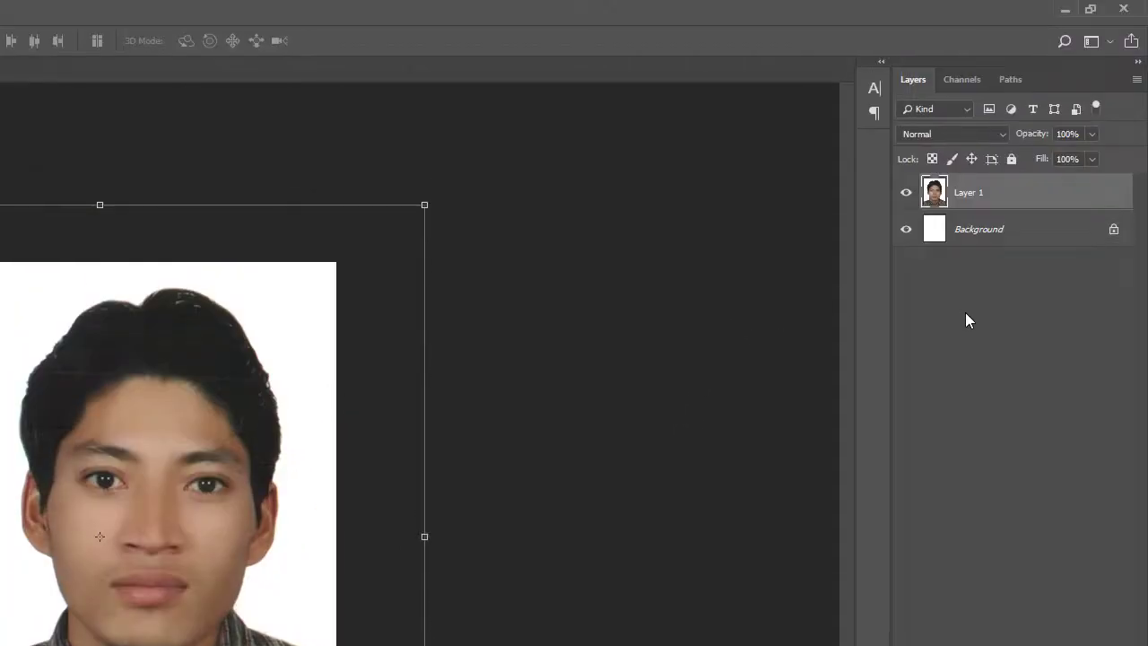
# - Select the portrait layer together with the Background and merge them into a single layer
pyautogui.click(1013, 230)
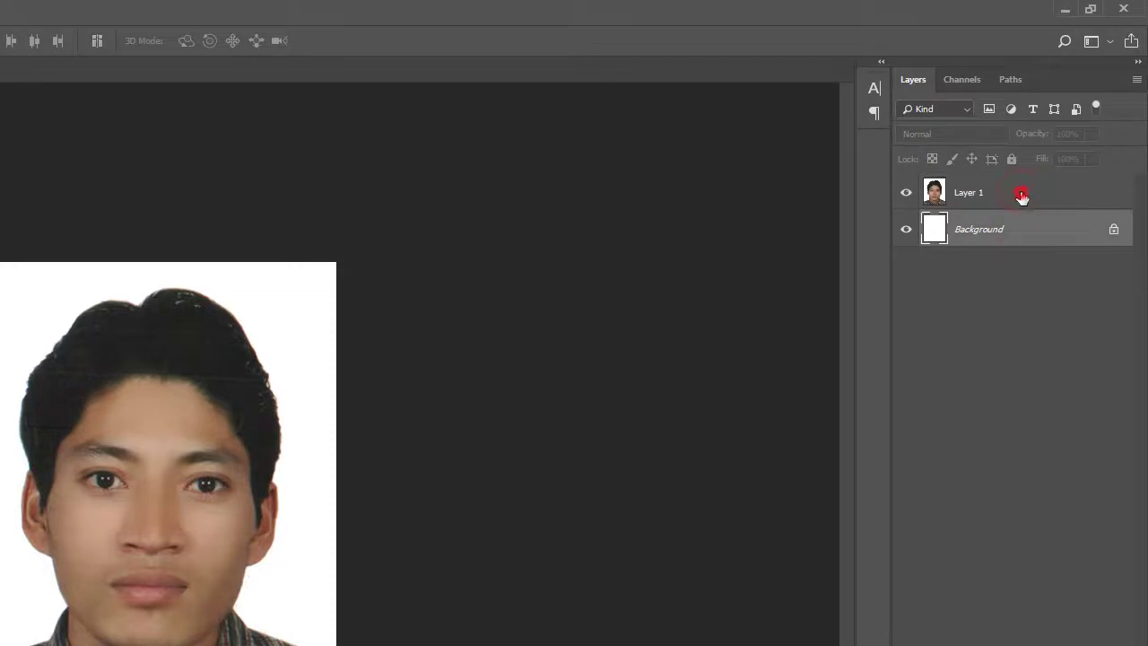
pyautogui.click(1021, 195)
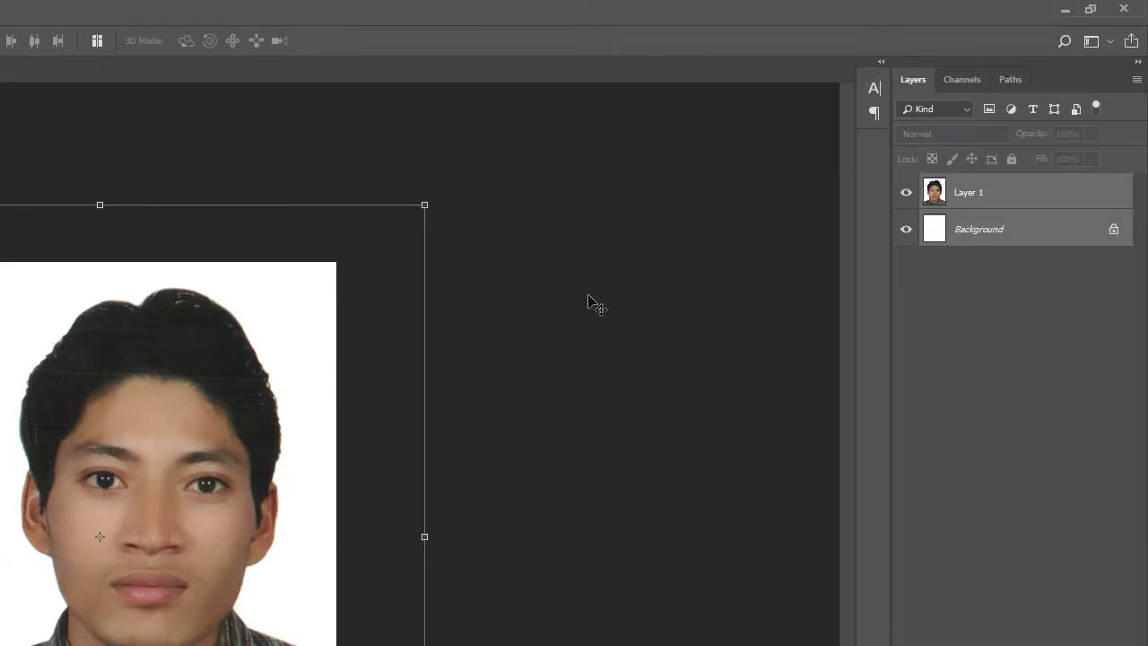
pyautogui.hotkey('ctrl', 'e')
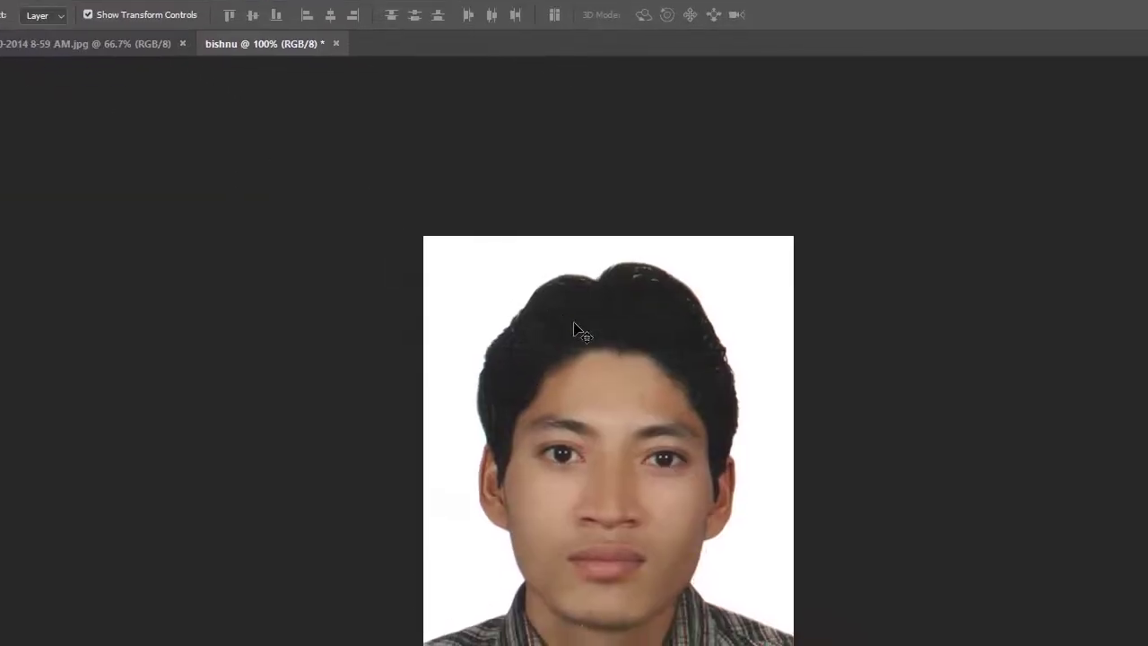
# - Select the whole canvas, outline it with a 3 px black centred stroke, and deselect
pyautogui.click(687, 378)
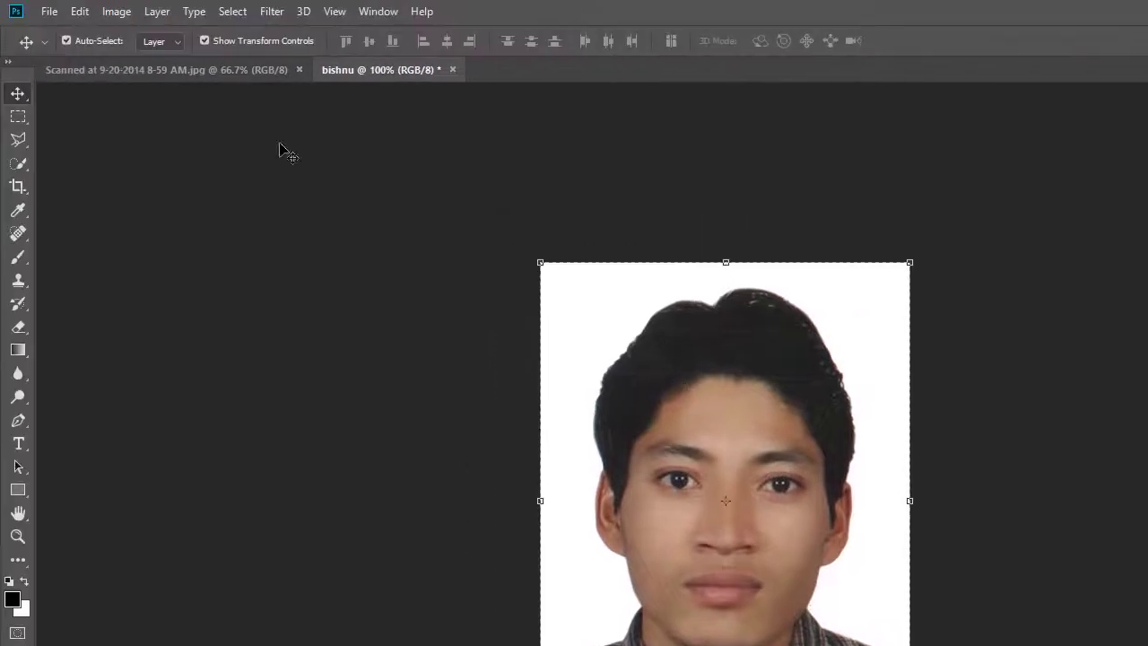
pyautogui.click(78, 18)
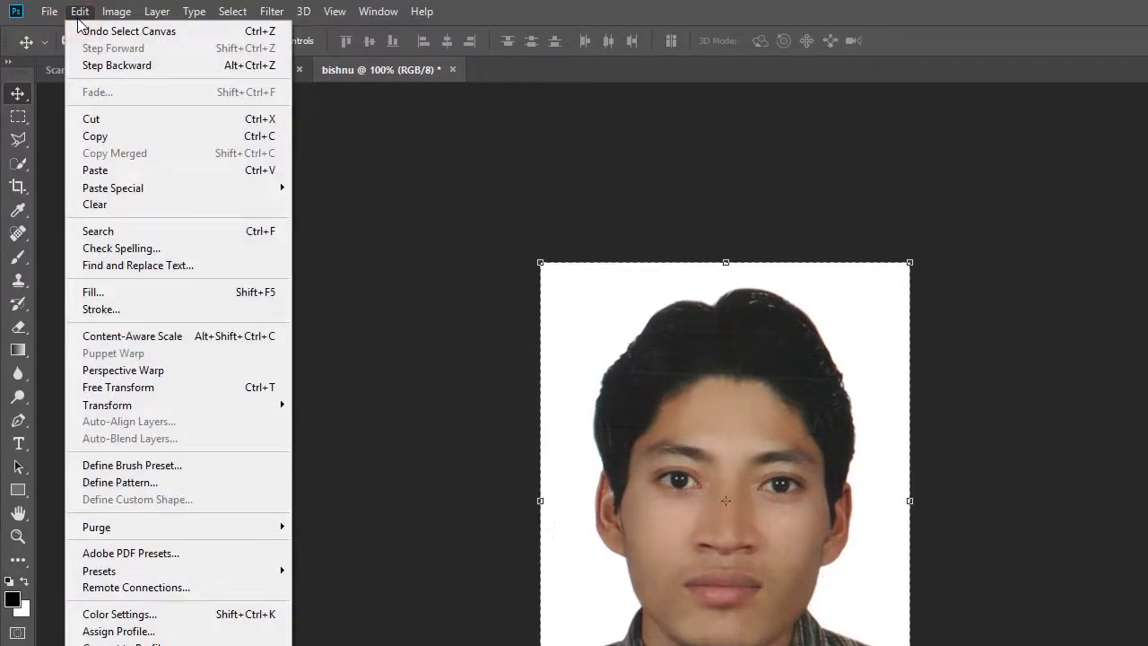
pyautogui.click(140, 312)
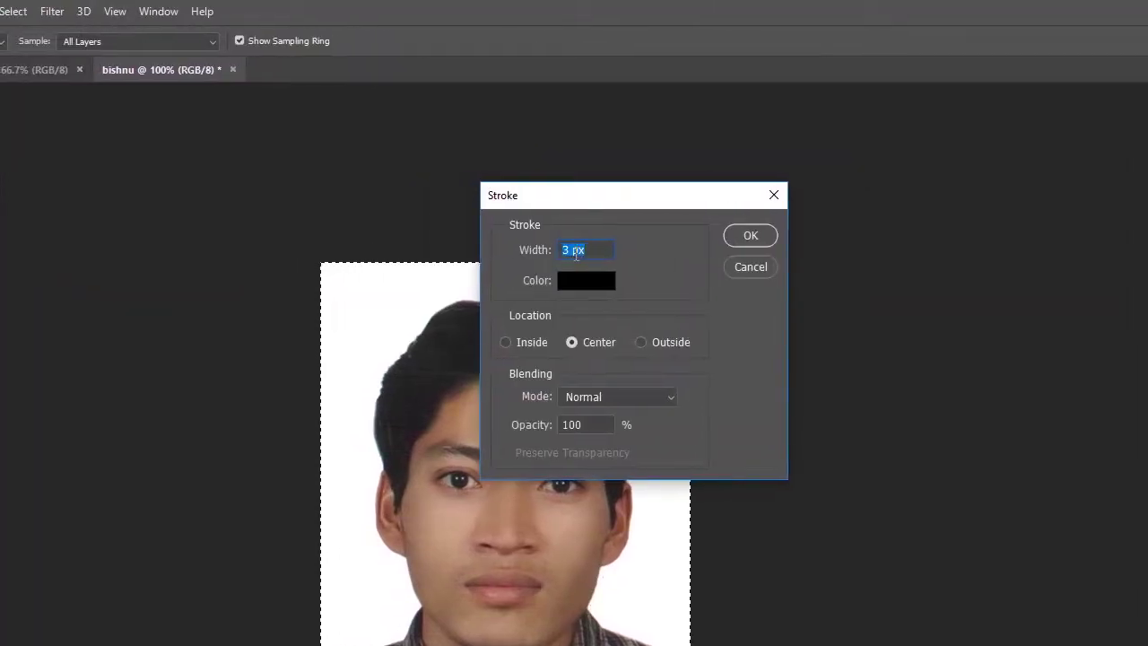
pyautogui.click(560, 251)
pyautogui.write('3')
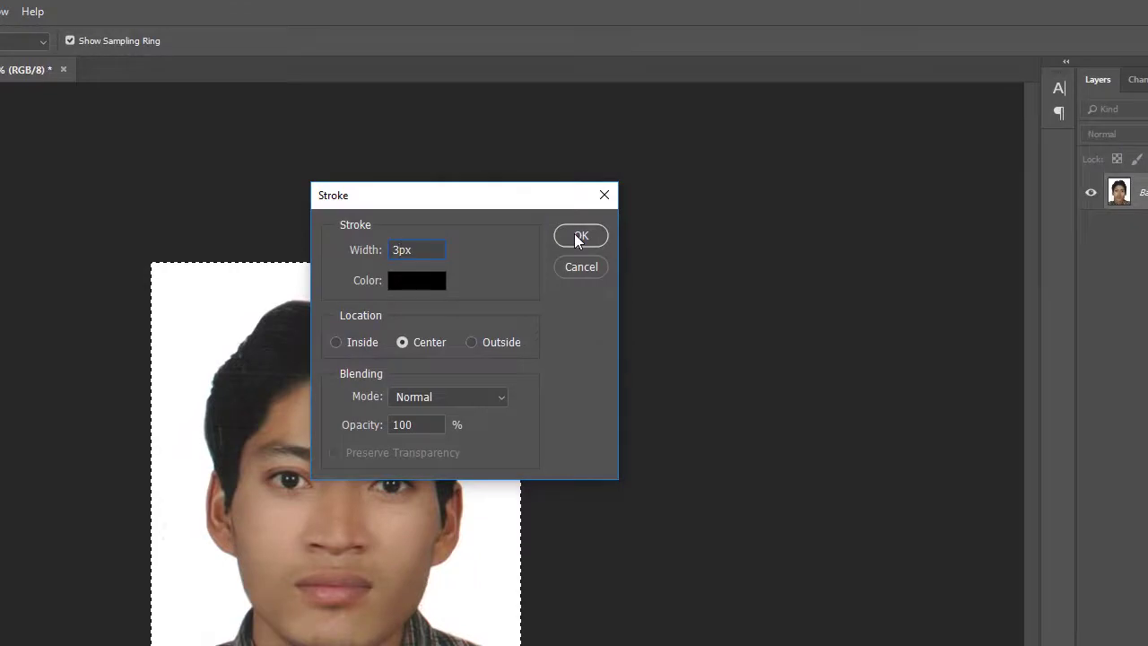
pyautogui.click(579, 236)
pyautogui.press('v')
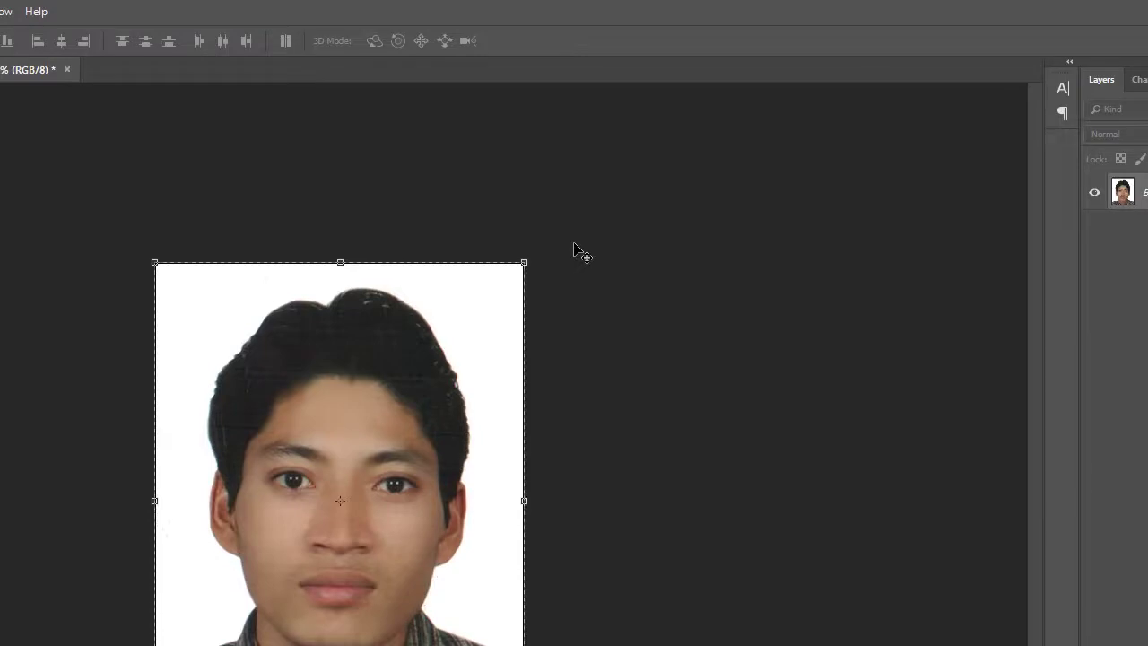
pyautogui.hotkey('ctrl', 'd')
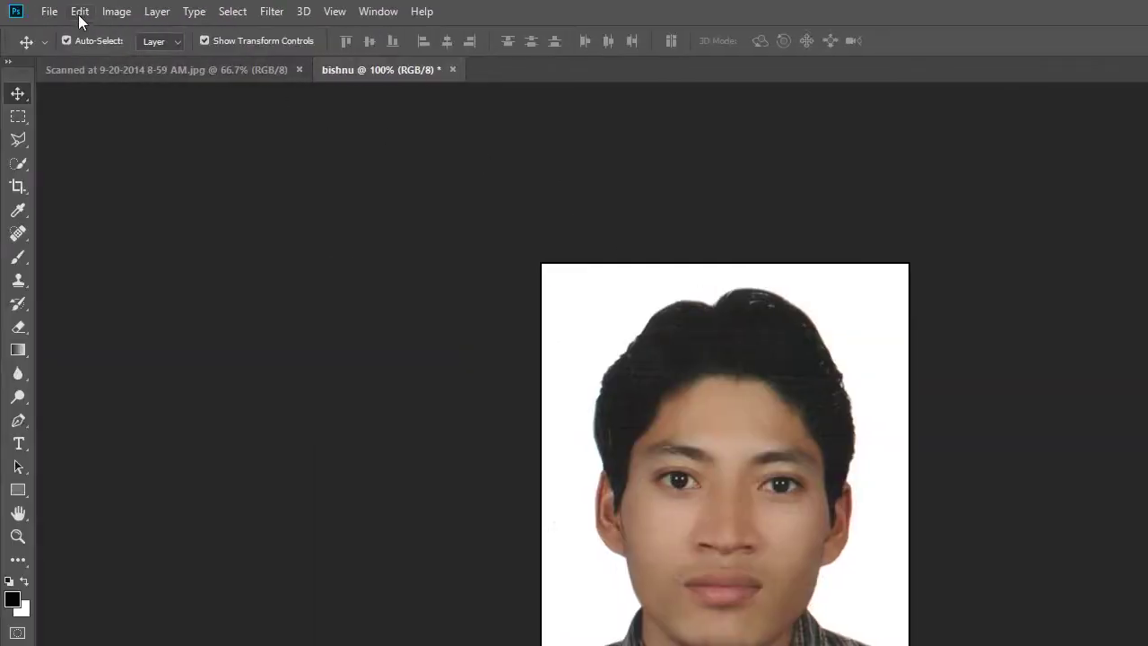
# - Define the bordered passport photo as a pattern named after the person pictured
pyautogui.click(78, 12)
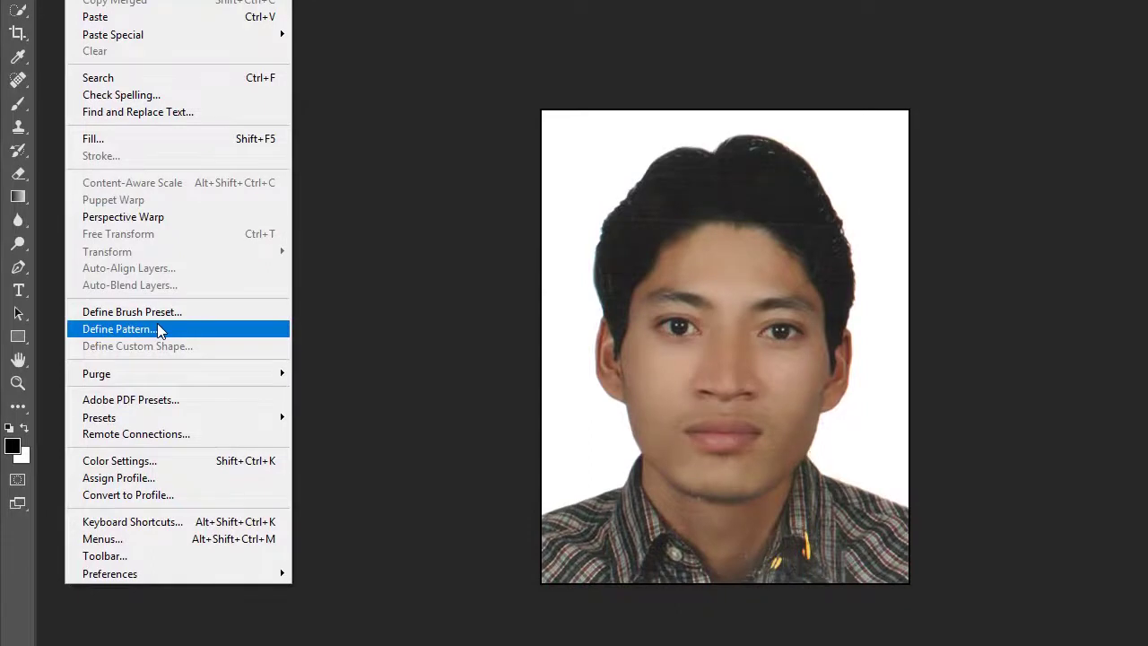
pyautogui.click(135, 329)
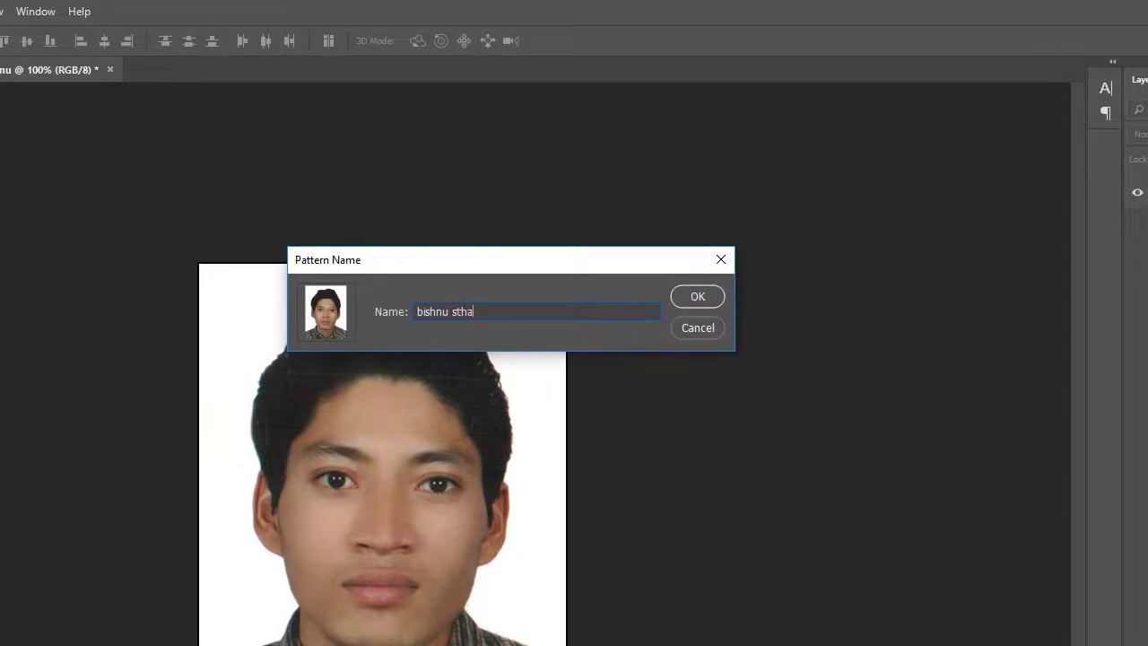
pyautogui.click(697, 296)
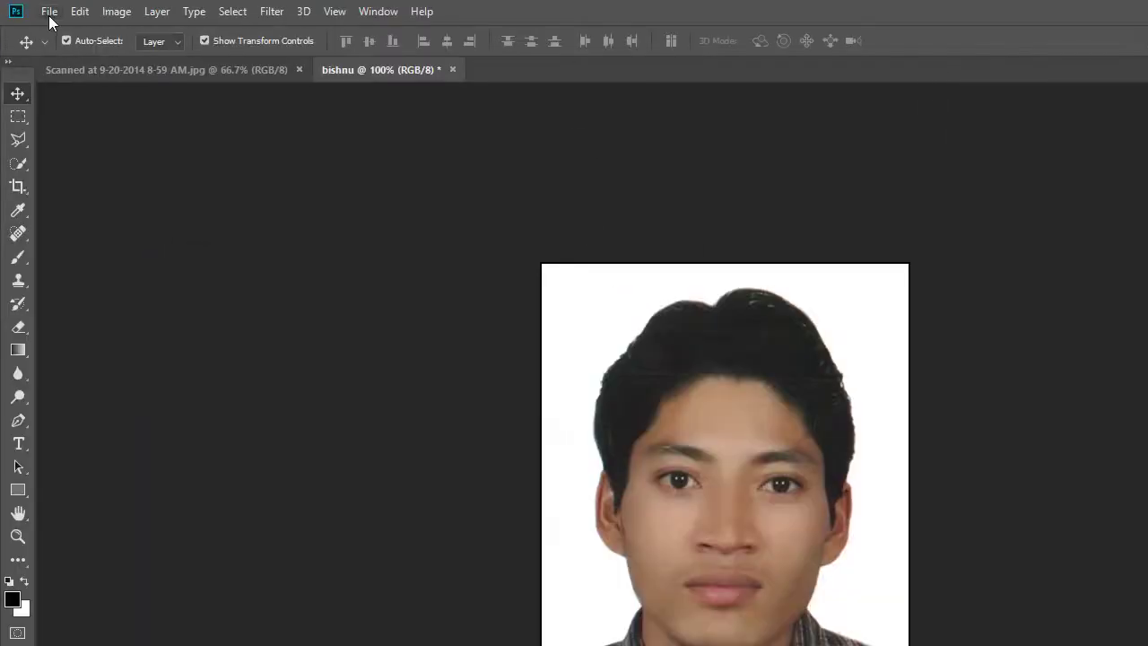
# - Start a new document named with the person's full name and choose the Photo document type
pyautogui.click(50, 12)
pyautogui.click(79, 11)
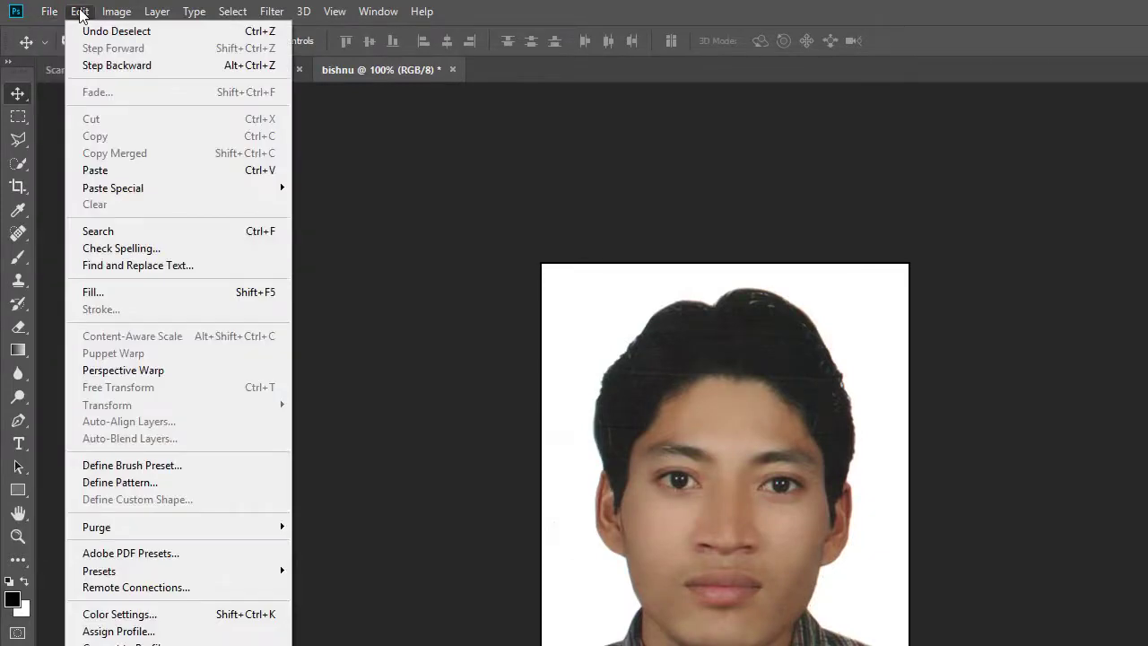
pyautogui.moveTo(65, 15)
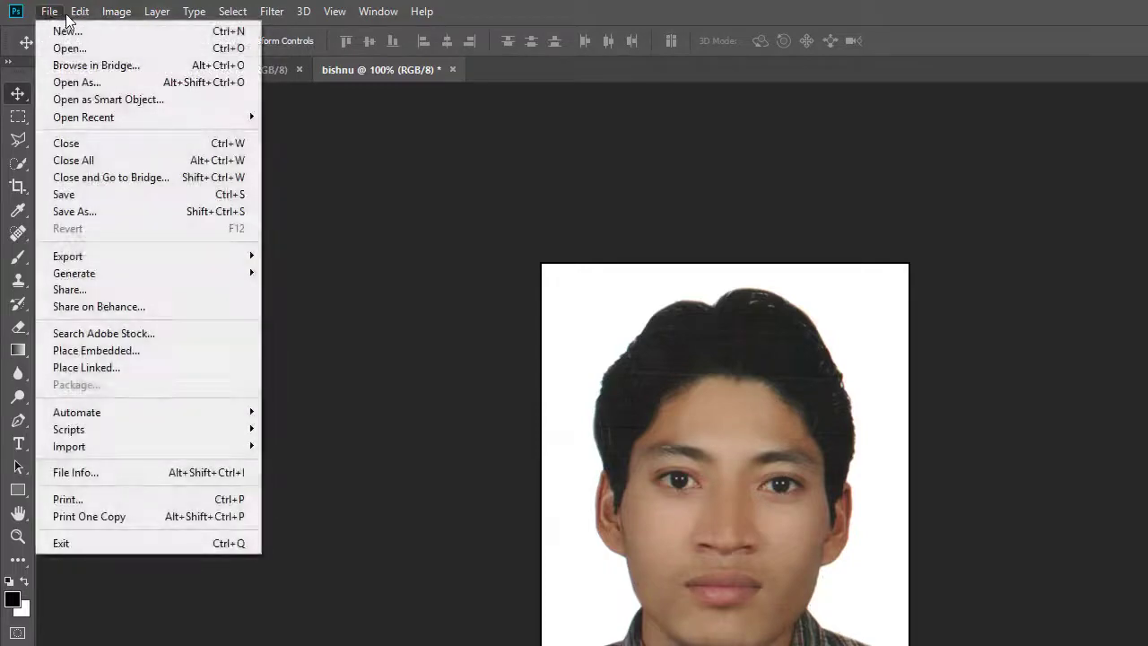
pyautogui.click(60, 32)
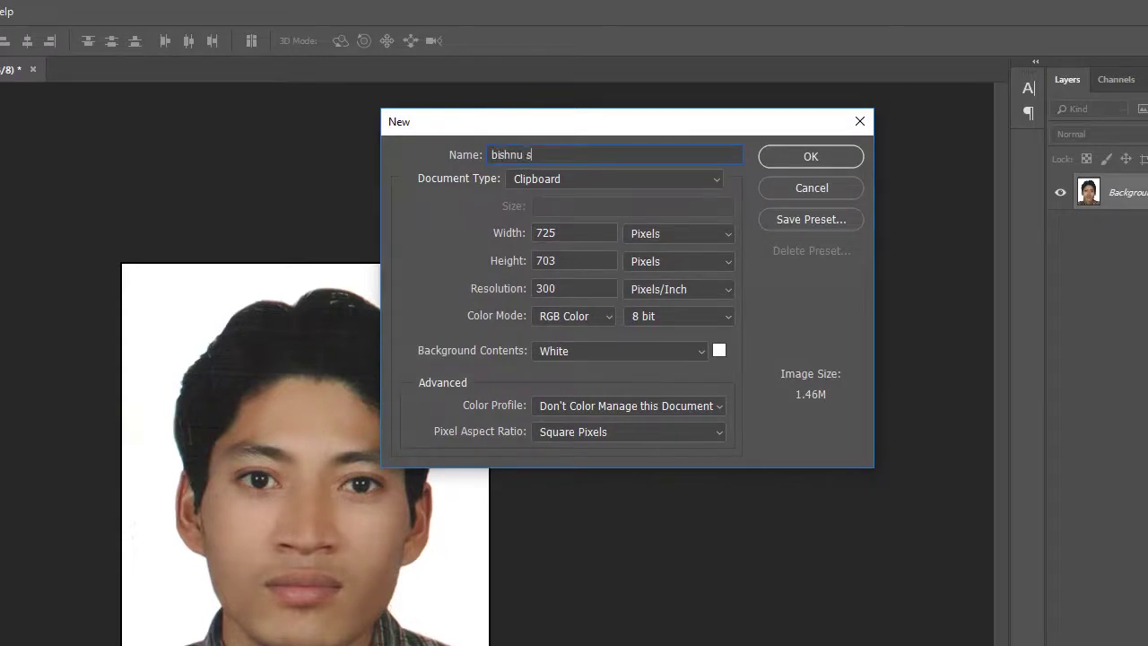
pyautogui.click(575, 179)
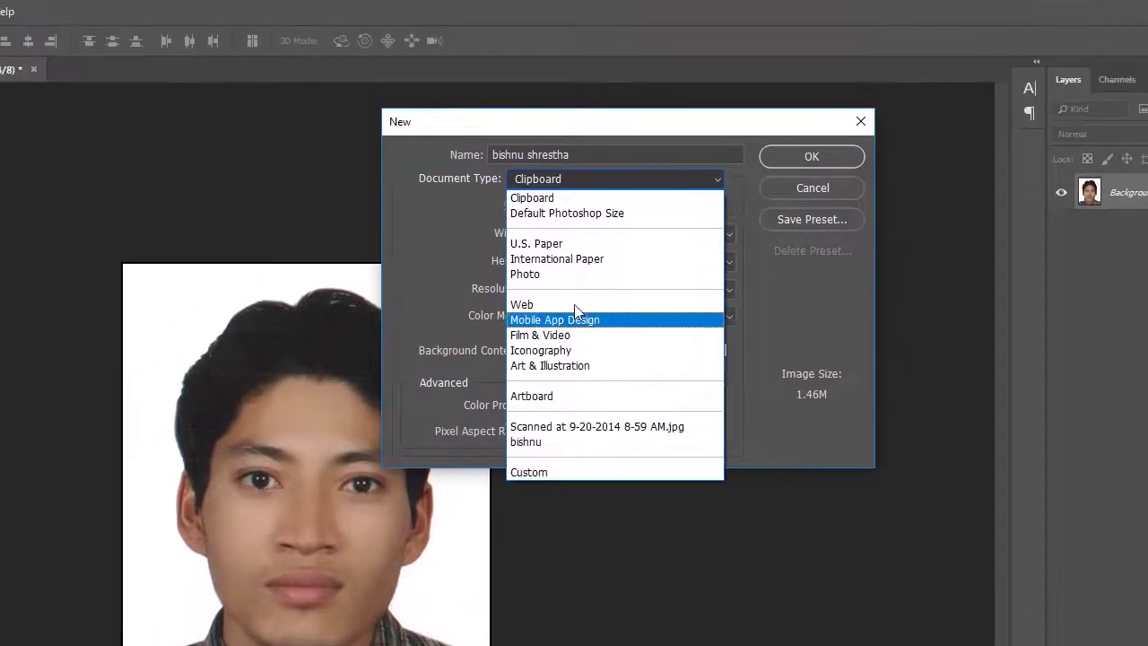
pyautogui.click(575, 274)
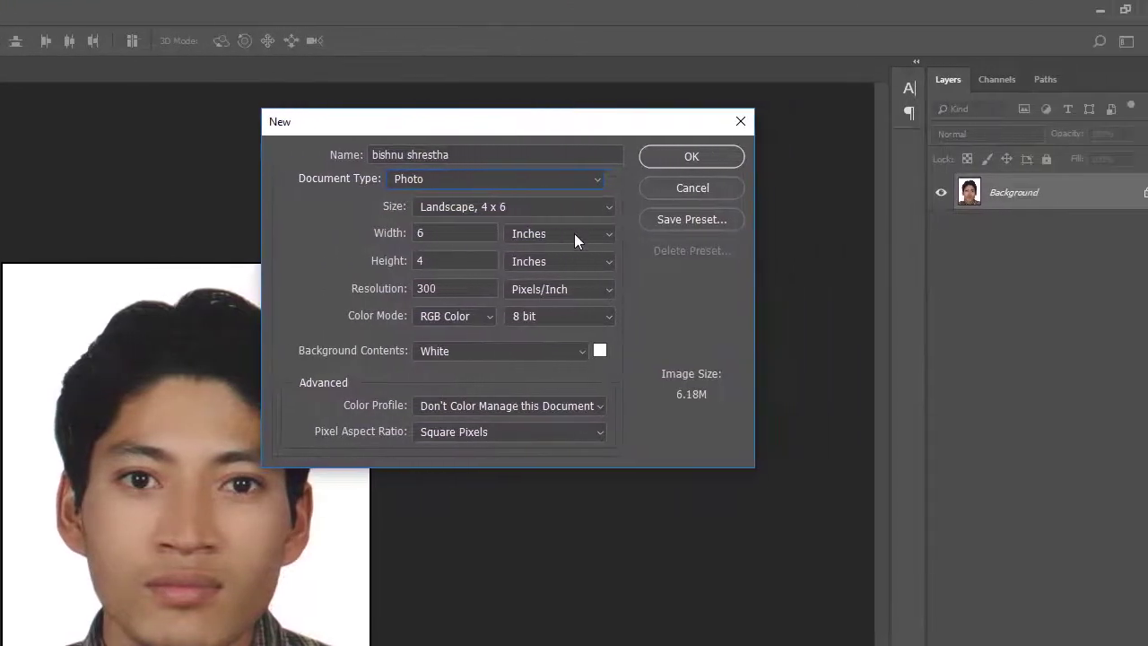
# - Keep the units in inches, set the resolution to 300 pixels/inch, and create the 6 × 4 in document
pyautogui.click(659, 234)
pyautogui.click(547, 267)
pyautogui.click(568, 261)
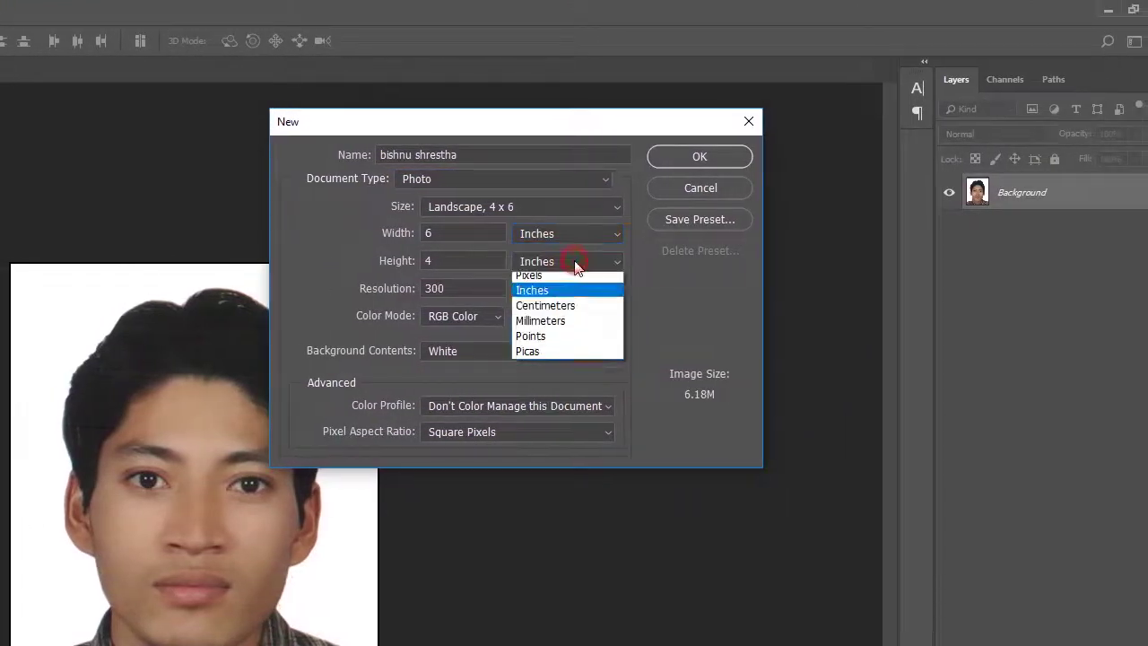
pyautogui.click(574, 298)
pyautogui.click(453, 288)
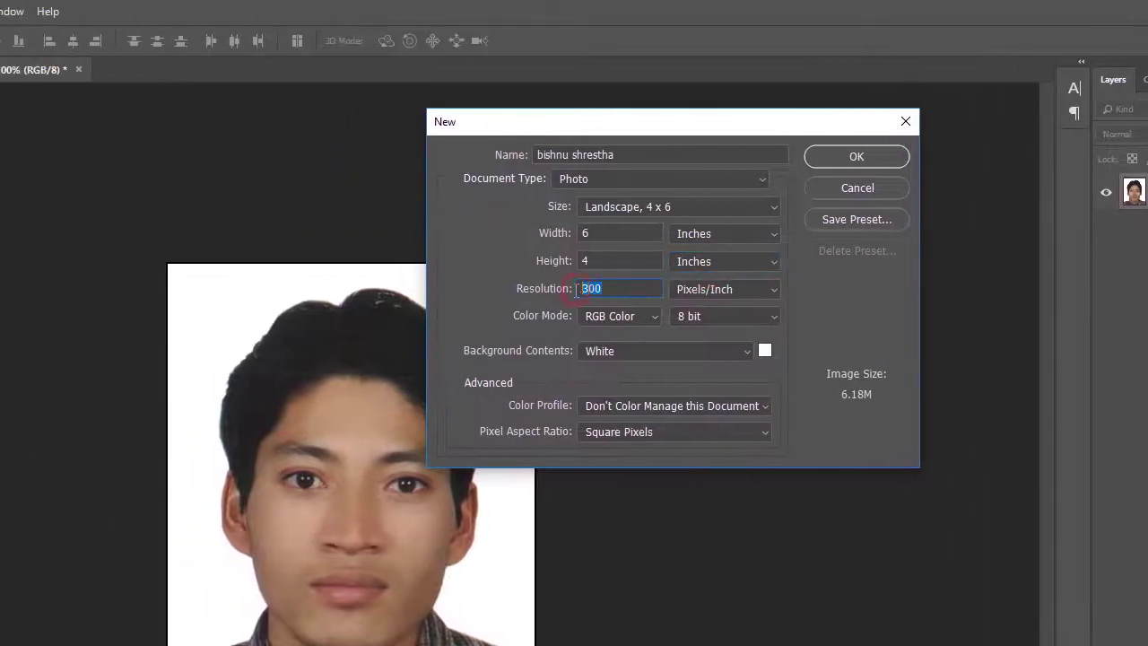
pyautogui.write('3')
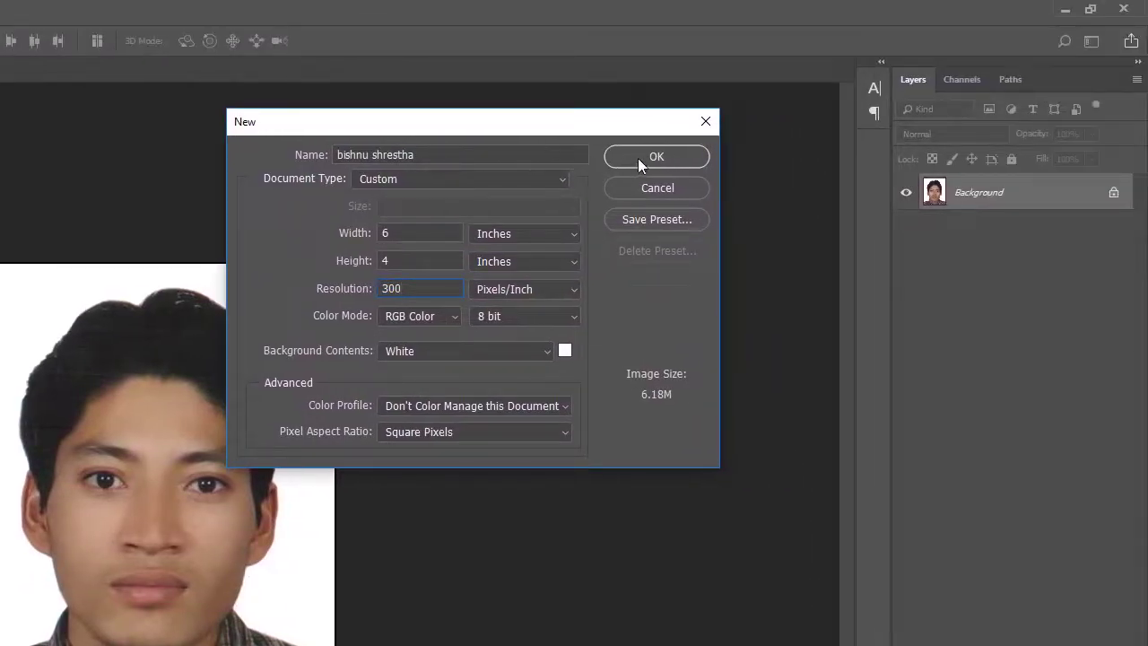
pyautogui.click(638, 159)
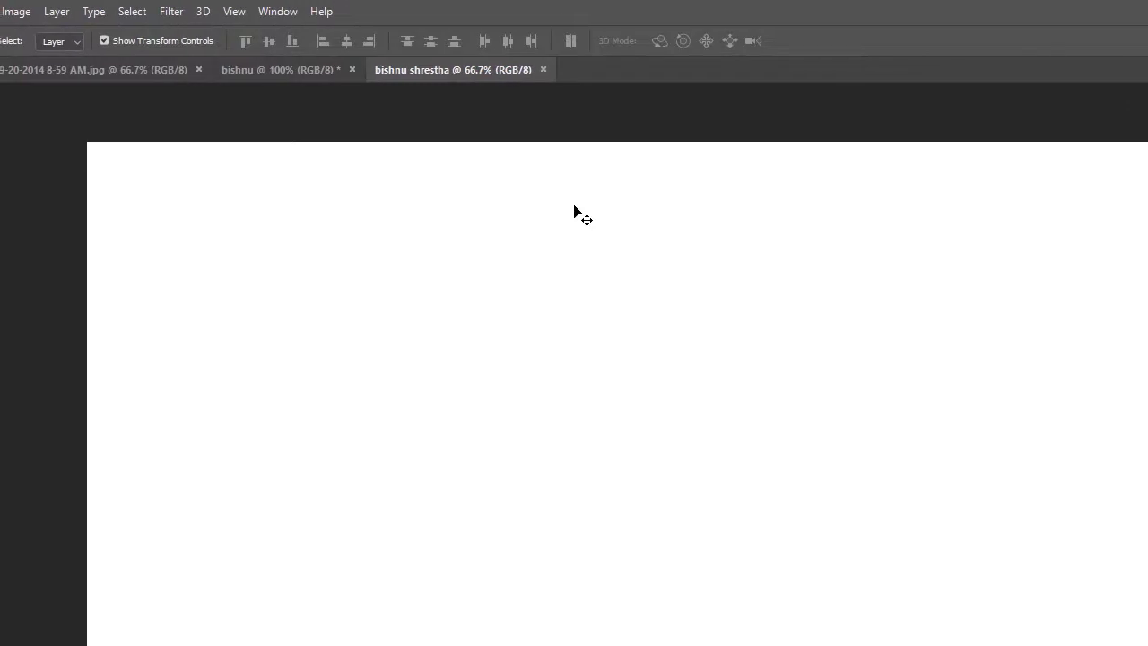
# - Copy the entire bordered photo from the passport photo document and paste it into the new 6 × 4 in sheet
pyautogui.click(576, 206)
pyautogui.click(576, 206)
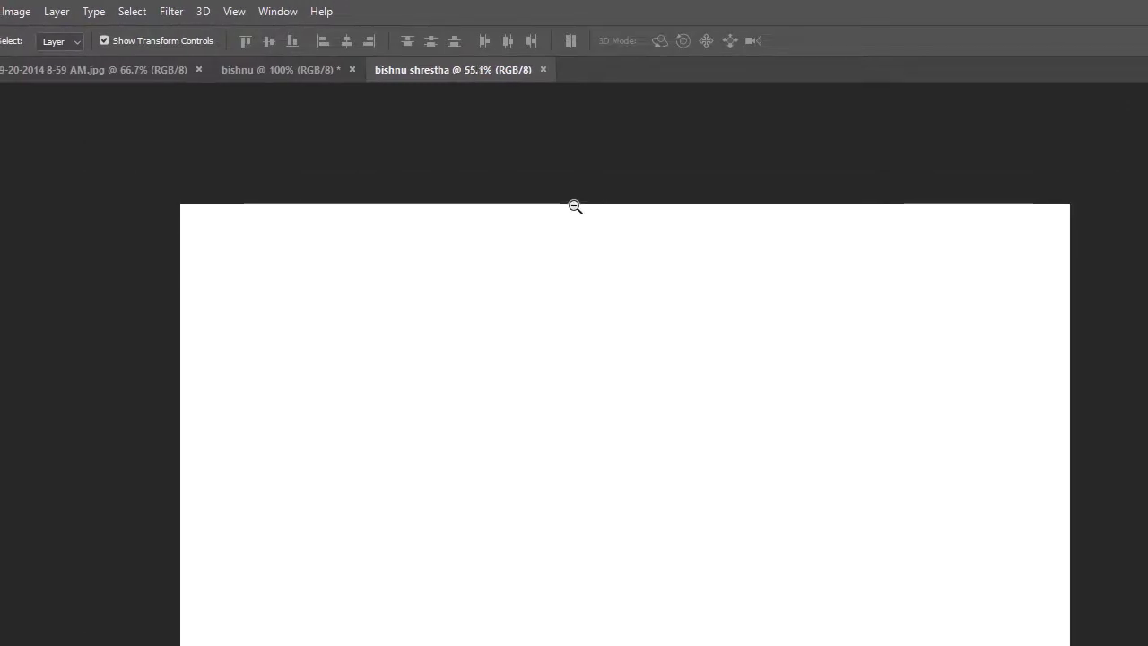
pyautogui.click(384, 77)
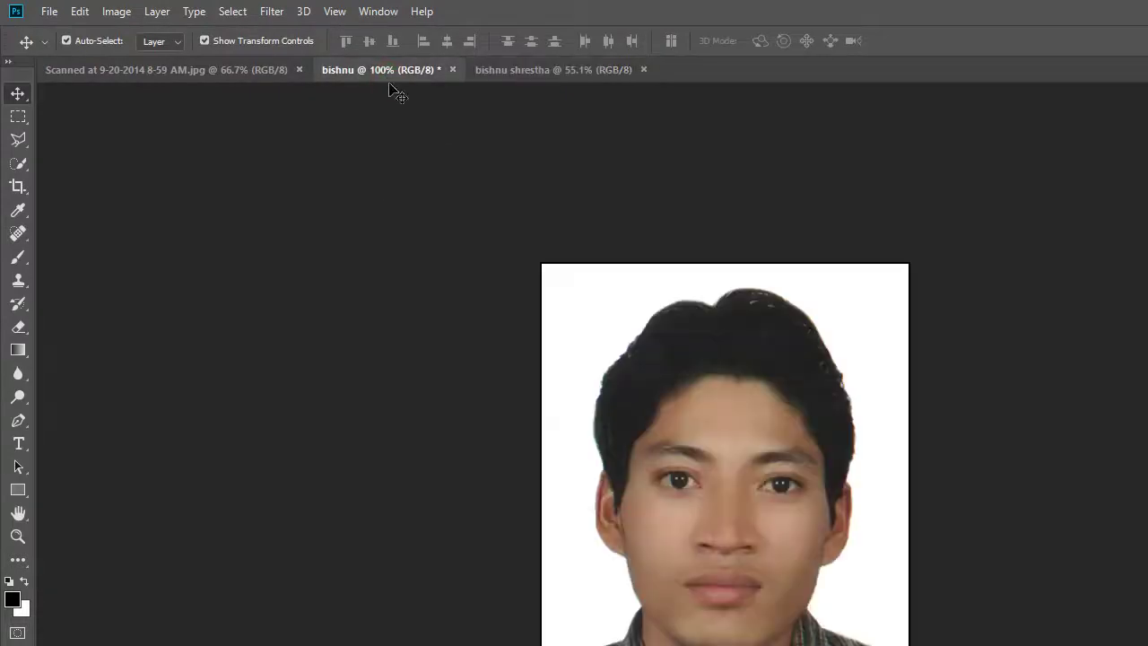
pyautogui.click(574, 320)
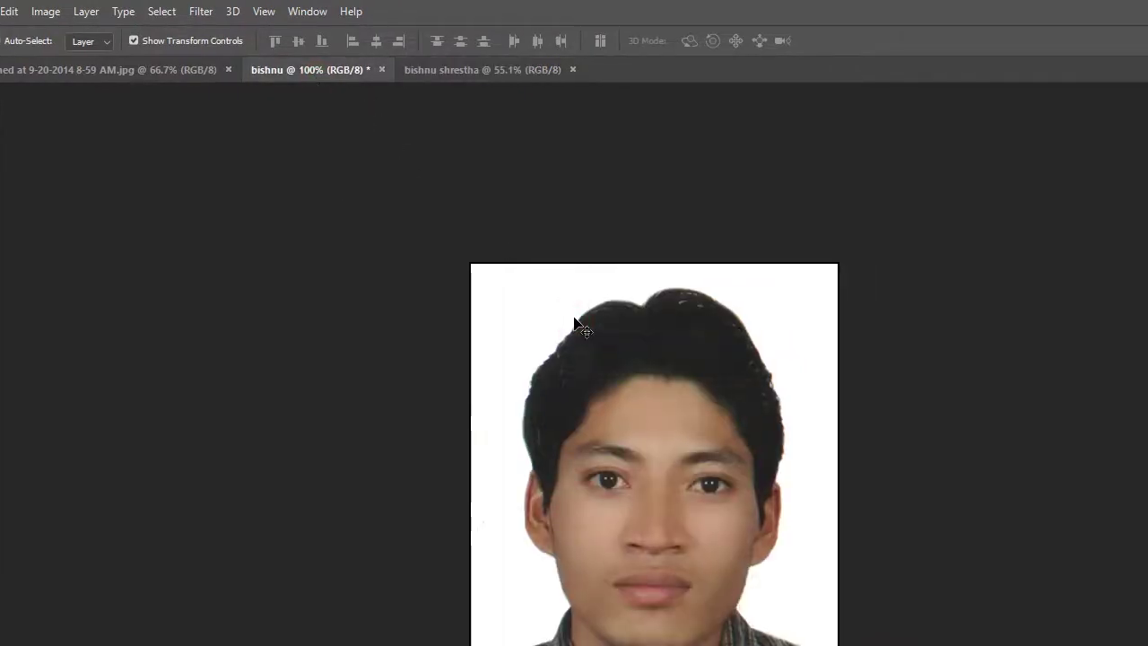
pyautogui.click(574, 322)
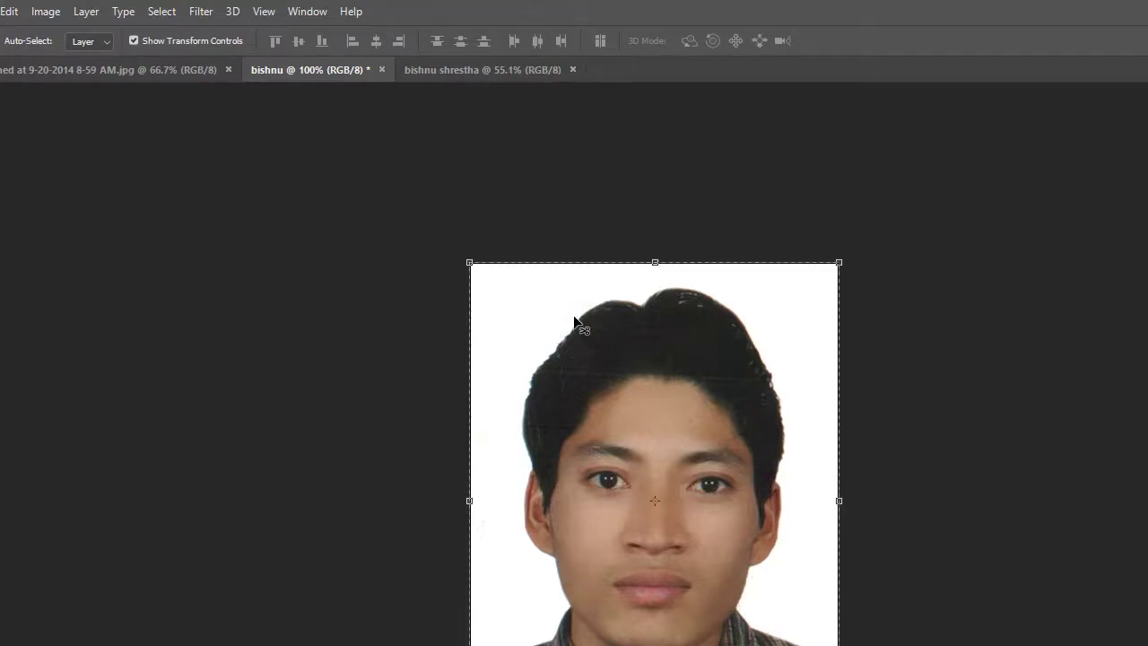
pyautogui.click(517, 79)
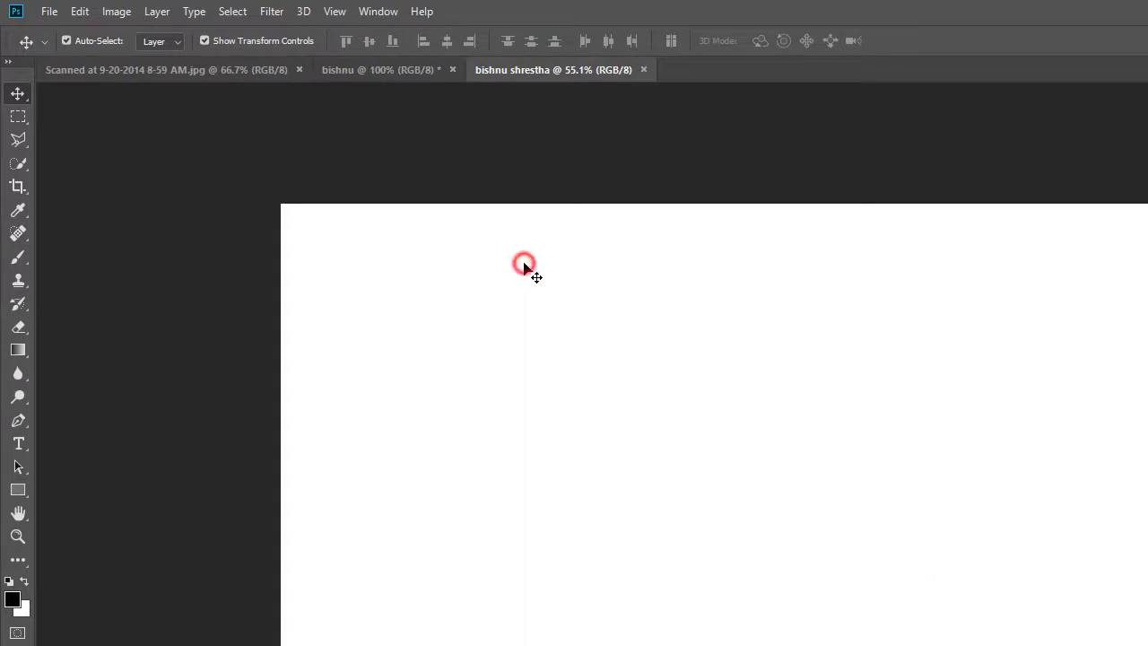
pyautogui.hotkey('ctrl', 'v')
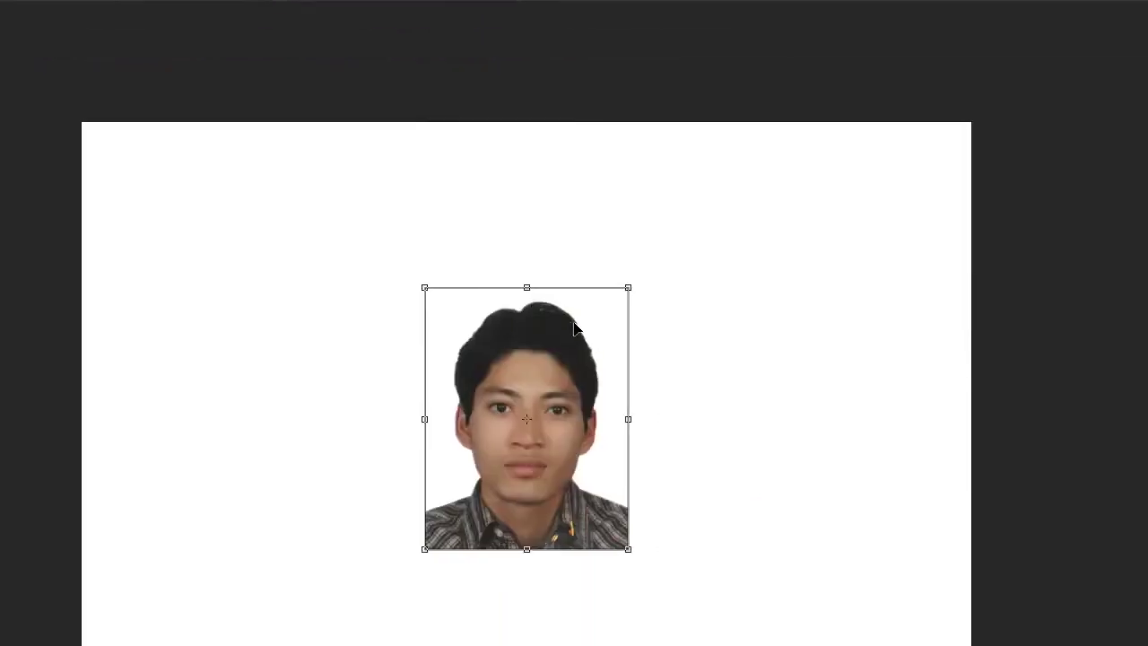
# - Move the pasted photo into the upper-left corner of the sheet, aligned with both edges
pyautogui.moveTo(575, 327); pyautogui.dragTo(244, 165)
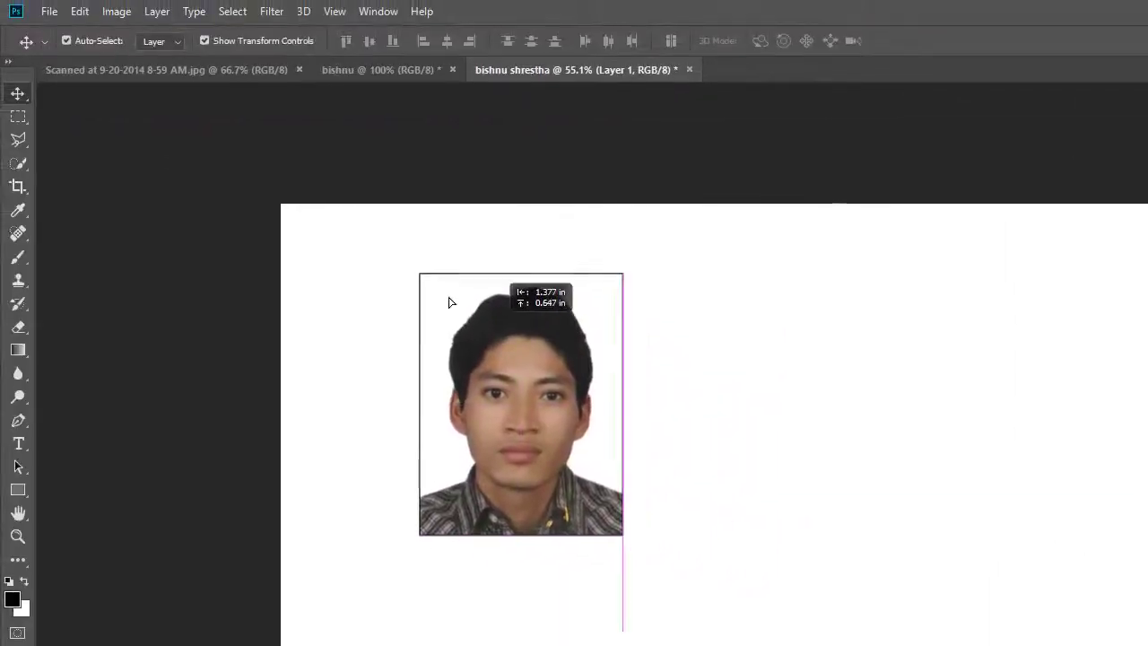
pyautogui.moveTo(398, 272)
pyautogui.mouseDown()
pyautogui.moveTo(400, 286)
pyautogui.moveTo(396, 274)
pyautogui.mouseUp()
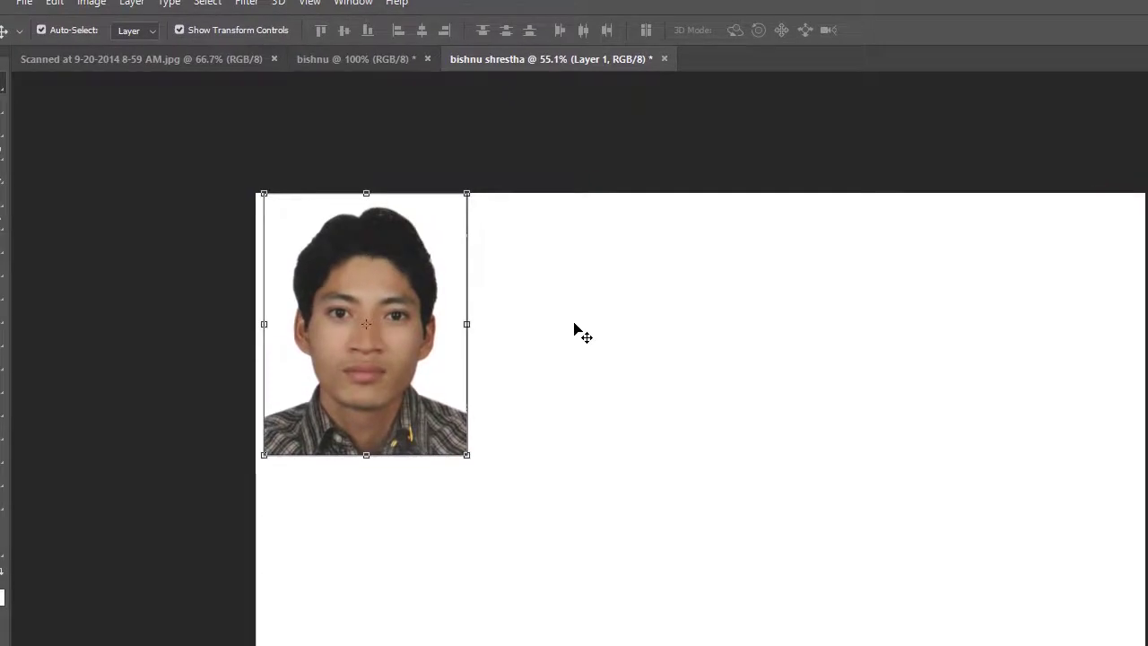
pyautogui.moveTo(333, 322)
pyautogui.mouseDown()
pyautogui.moveTo(316, 323)
pyautogui.moveTo(342, 329)
pyautogui.mouseUp()
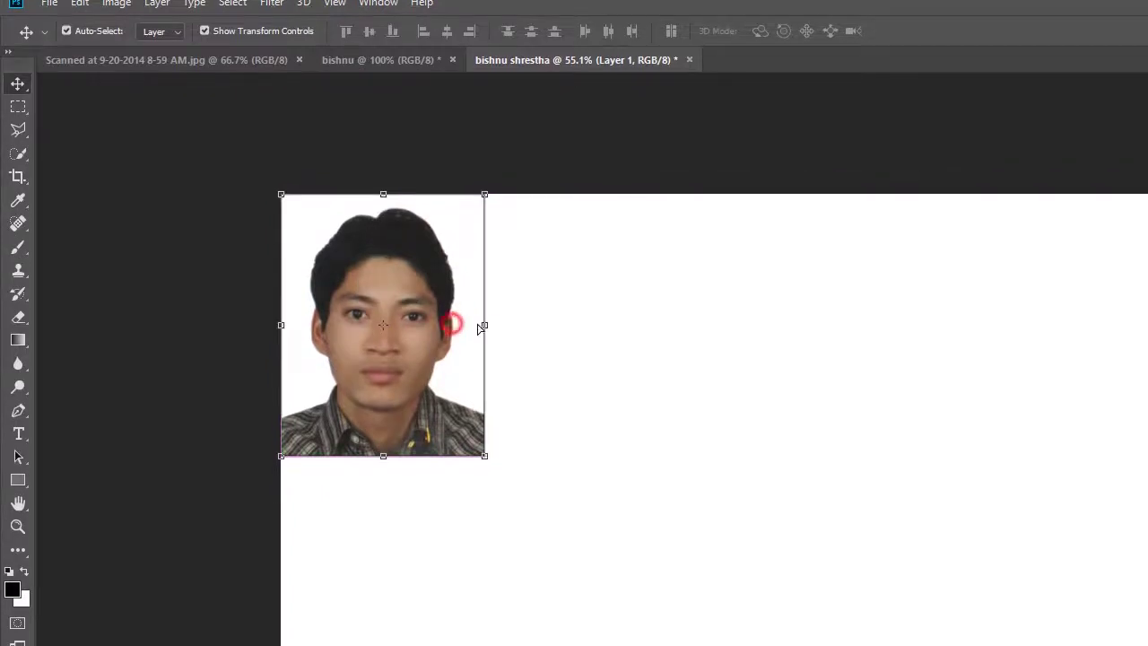
# - Duplicate the photo beside the first one with a narrow gap between them, and merge the two photo layers
pyautogui.moveTo(480, 329); pyautogui.dragTo(658, 330)
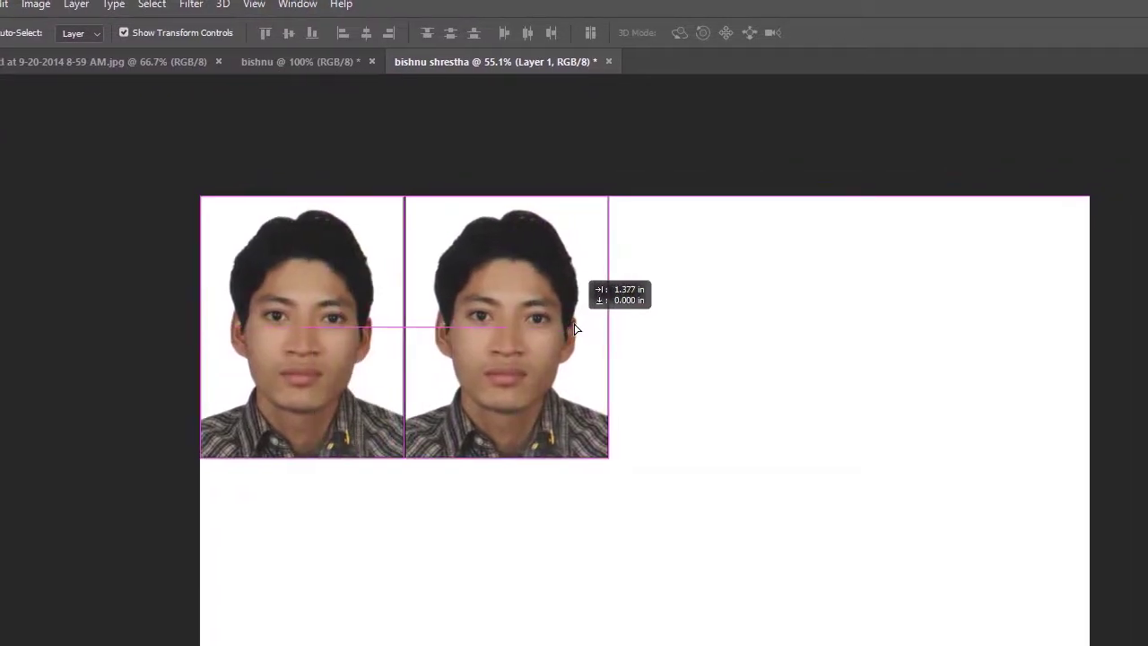
pyautogui.moveTo(576, 329); pyautogui.dragTo(575, 329)
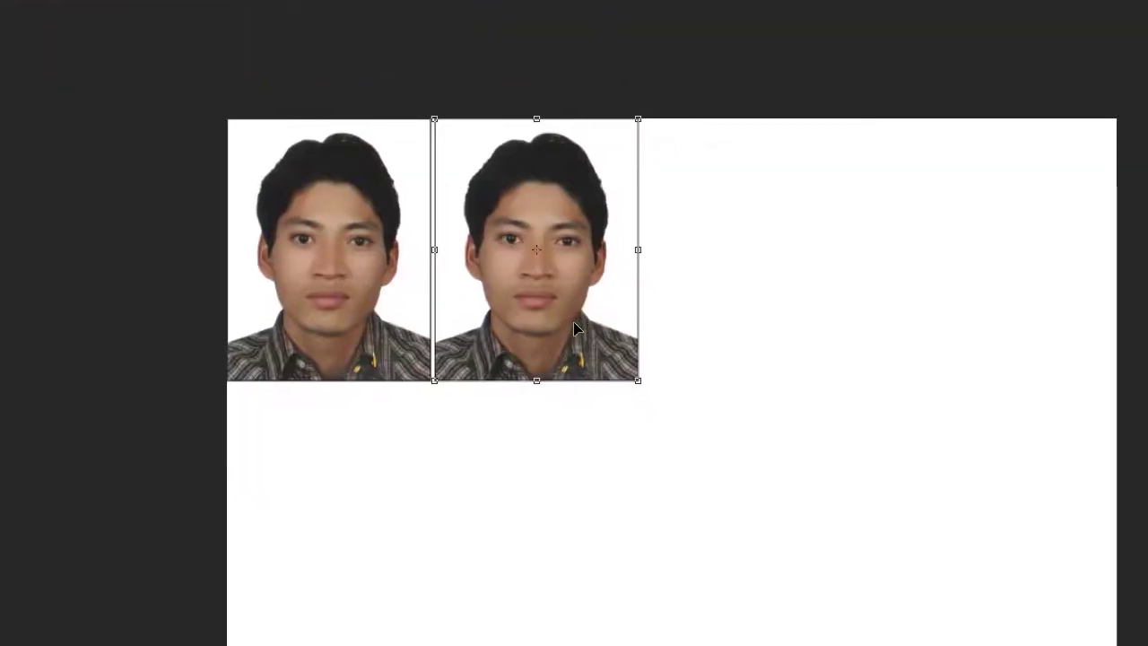
pyautogui.hotkey('ctrl', 'e')
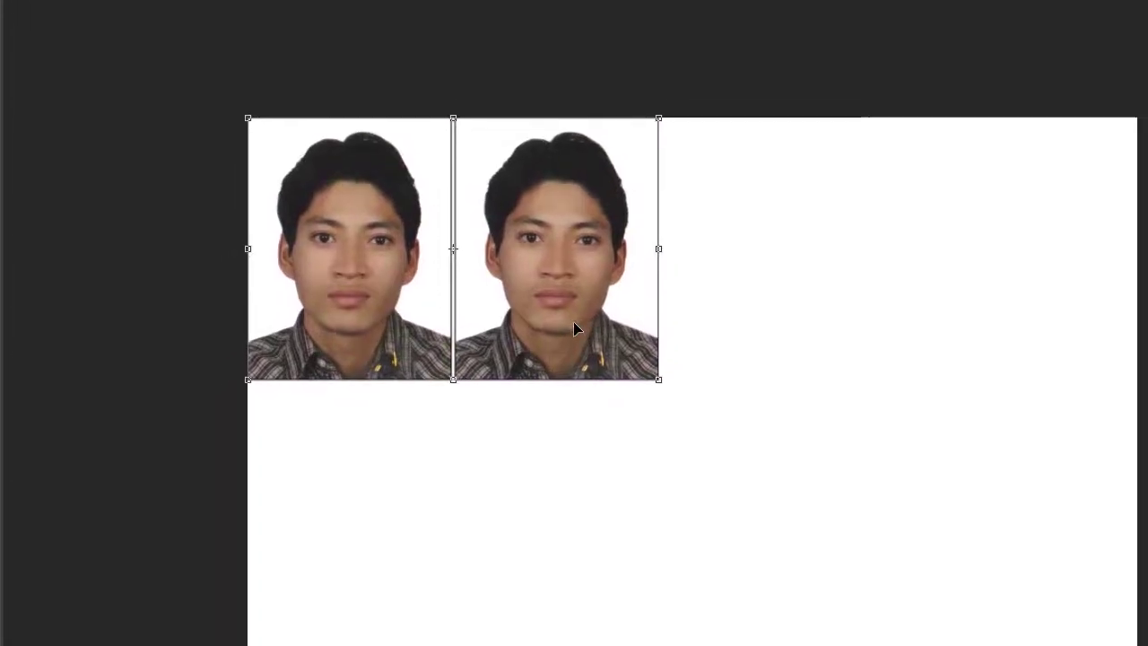
# - Duplicate the merged pair to its right to make a row of four photos, nudging the copy to leave a narrow gap
pyautogui.moveTo(577, 329)
pyautogui.mouseDown()
pyautogui.moveTo(862, 330)
pyautogui.moveTo(576, 329)
pyautogui.mouseUp()
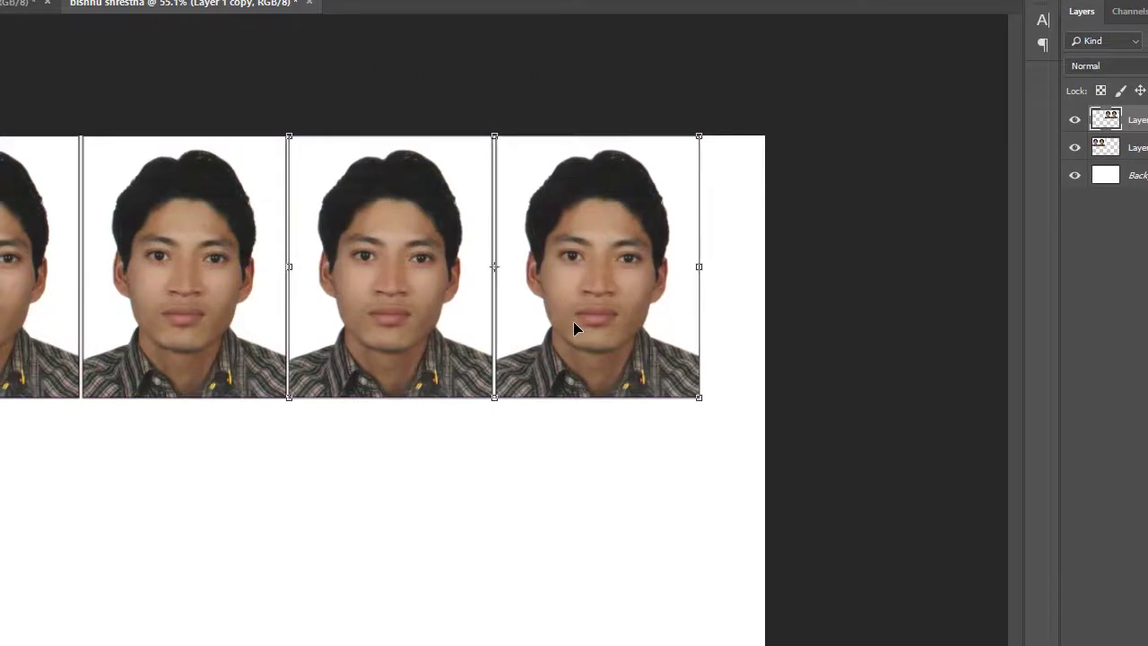
pyautogui.press('Right')
pyautogui.press('Right')
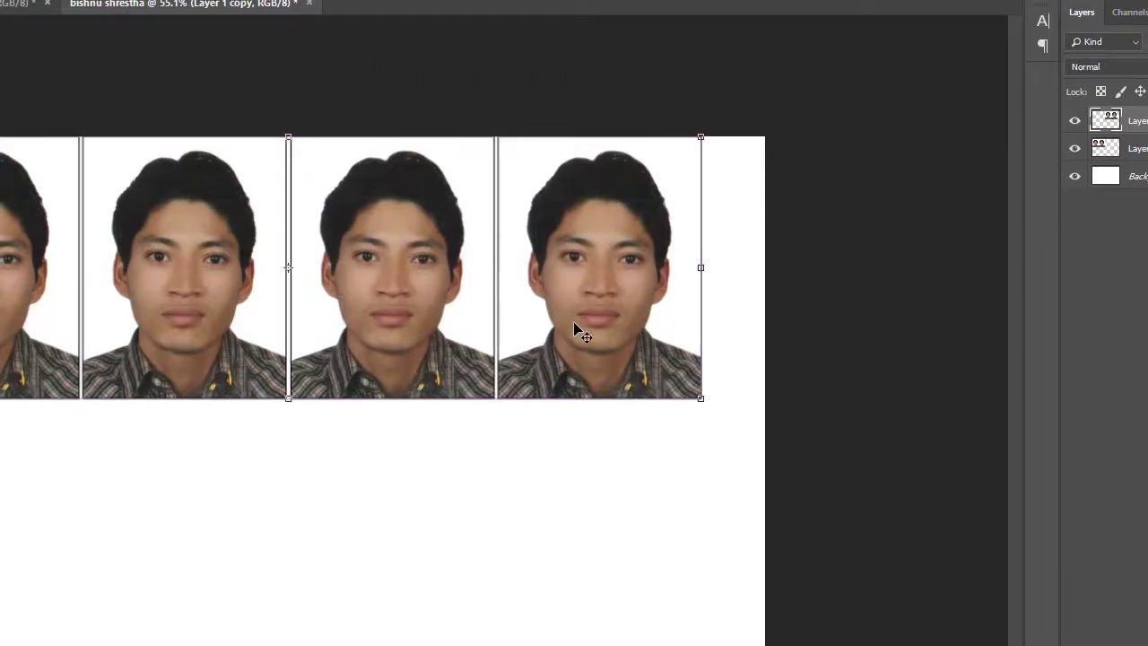
# - Merge the four-photo row into a single layer and duplicate it directly below to form a second row
pyautogui.hotkey('ctrl', 'e')
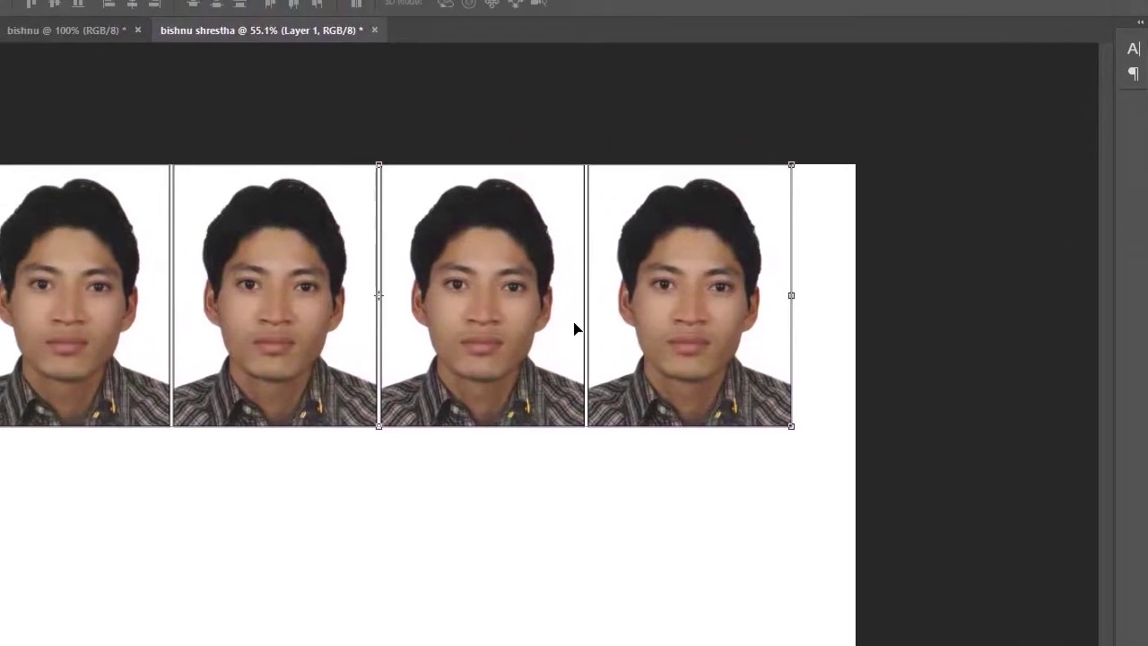
pyautogui.moveTo(461, 339); pyautogui.dragTo(481, 426)
pyautogui.moveTo(575, 329); pyautogui.dragTo(555, 460)
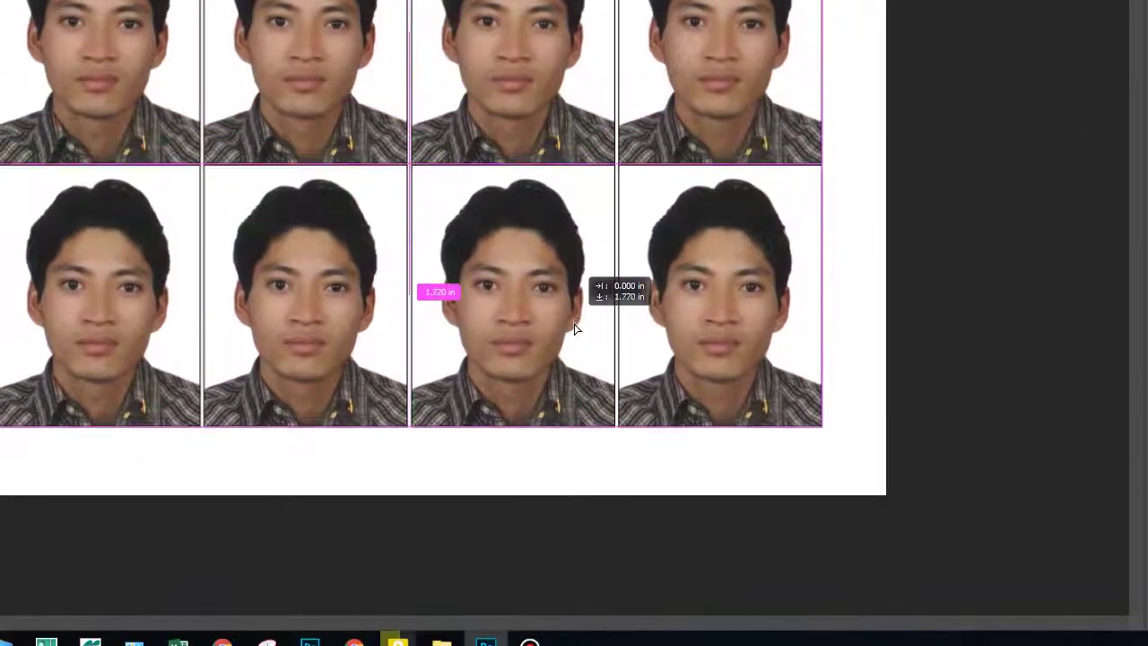
# - Leave a narrow gap between the two rows, and centre the merged block of eight photos on the sheet
pyautogui.moveTo(575, 329); pyautogui.dragTo(575, 329)
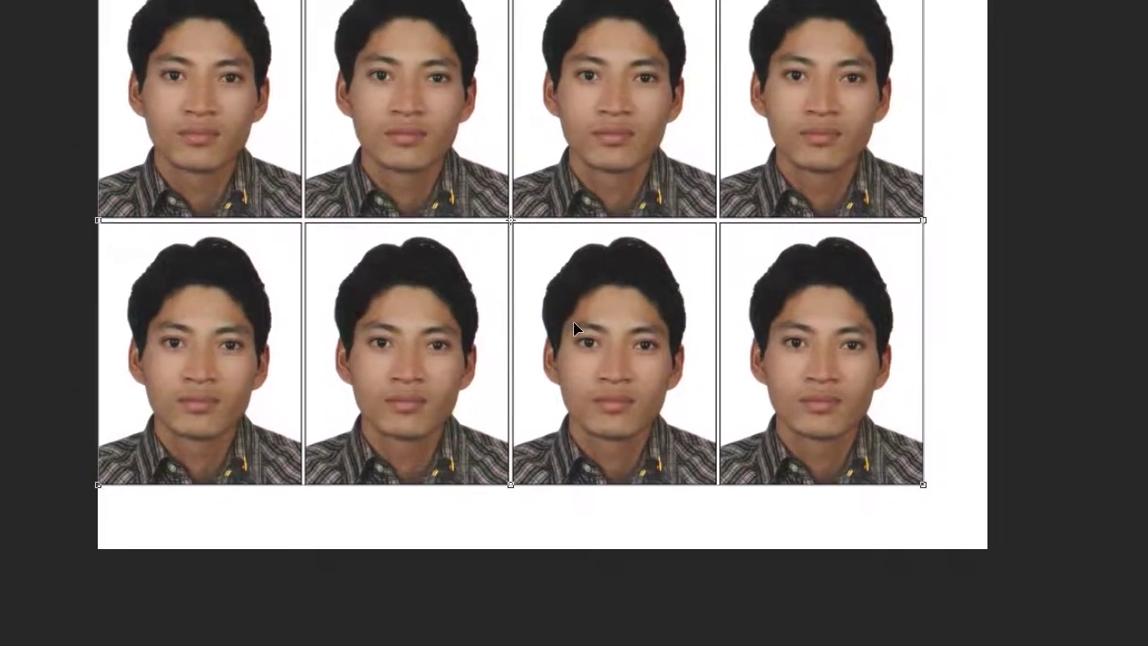
pyautogui.moveTo(575, 330)
pyautogui.mouseDown()
pyautogui.moveTo(599, 345)
pyautogui.moveTo(575, 329)
pyautogui.mouseUp()
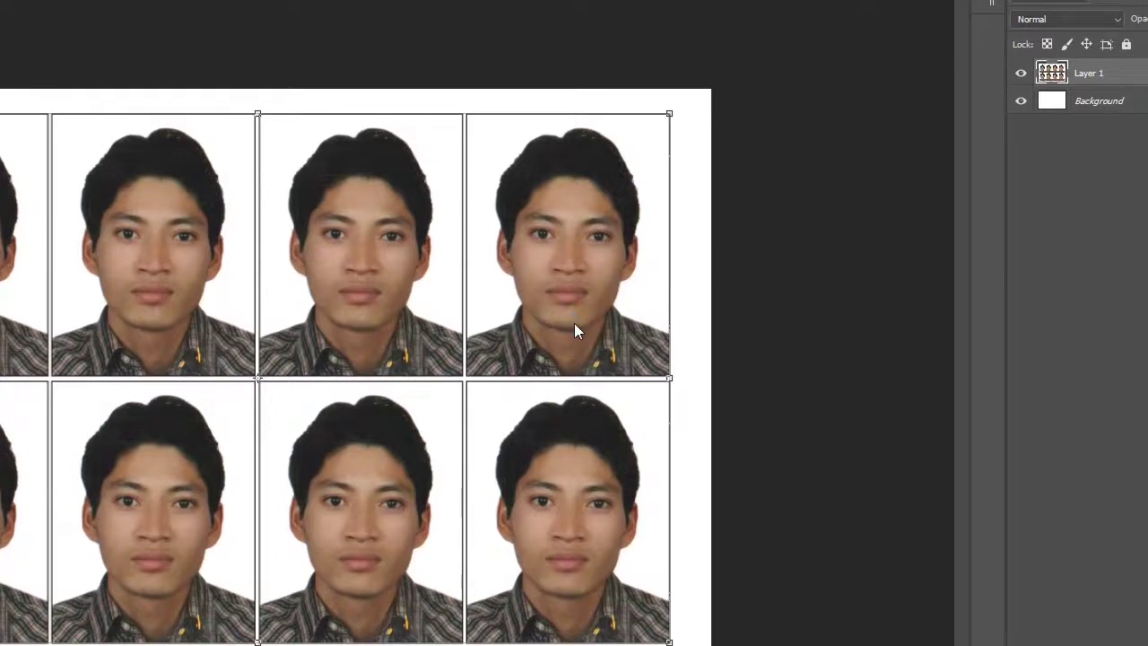
# - Save the sheet as a JPEG under its existing name, with quality 6 (Medium) and Baseline ("Standard") format
pyautogui.hotkey('ctrl', 's')
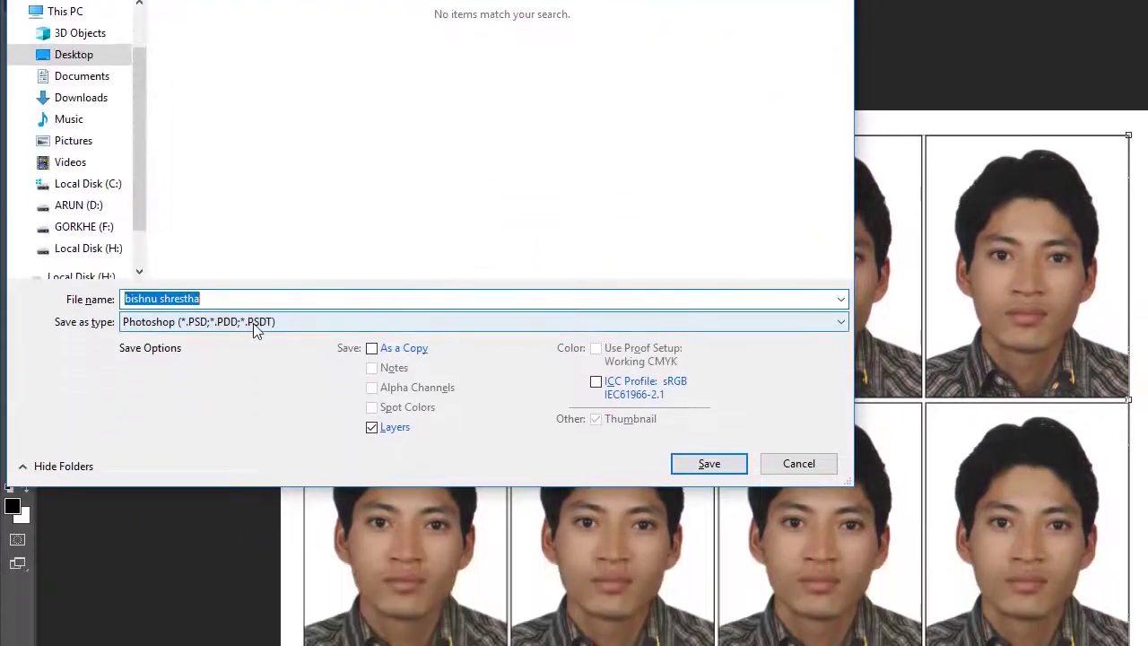
pyautogui.click(255, 327)
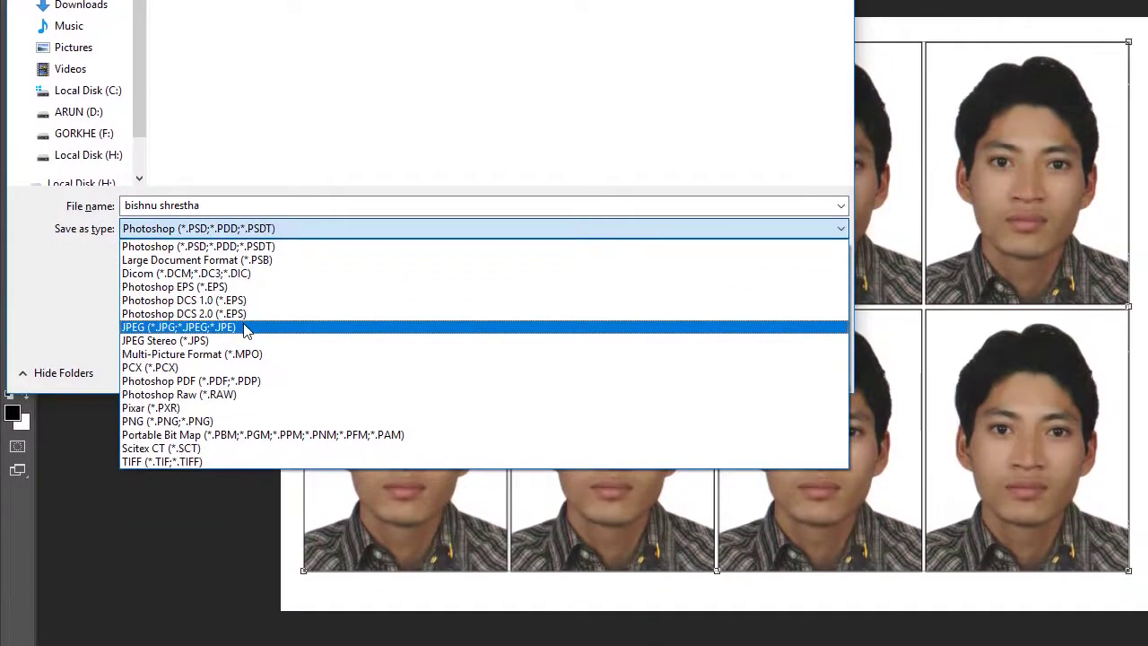
pyautogui.click(242, 327)
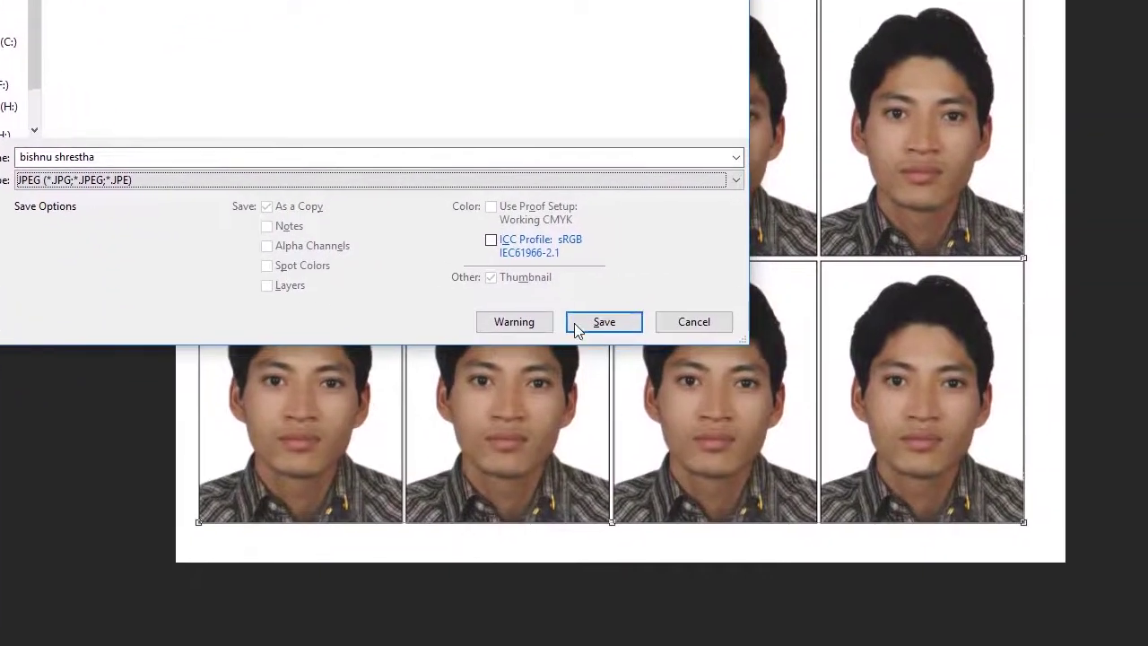
pyautogui.click(697, 536)
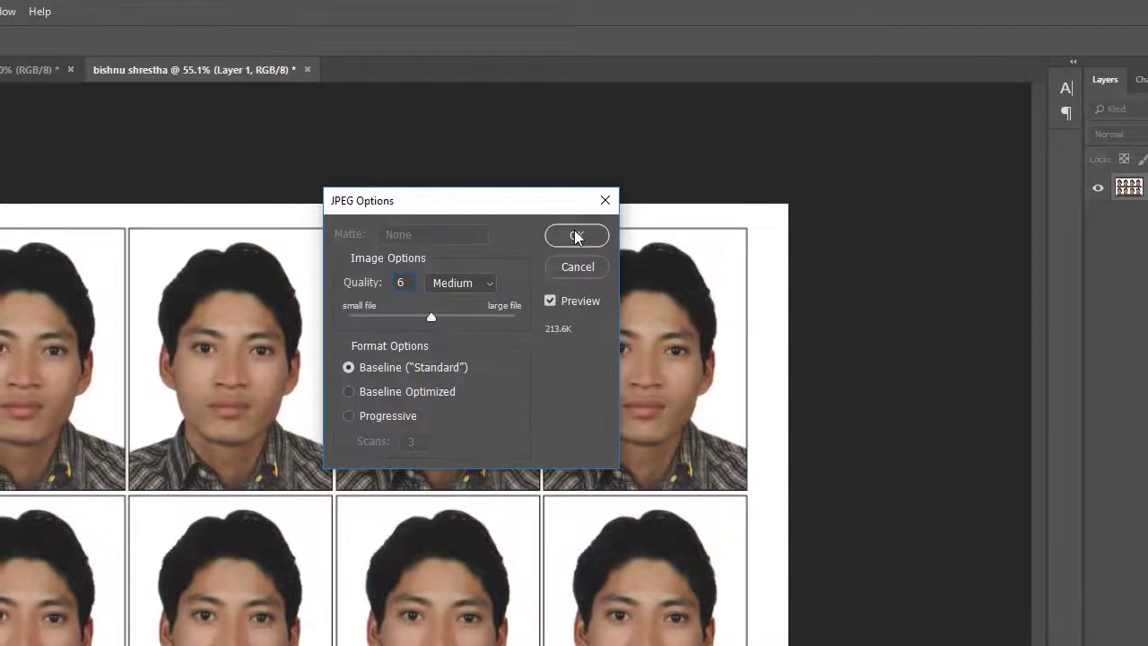
pyautogui.click(574, 235)
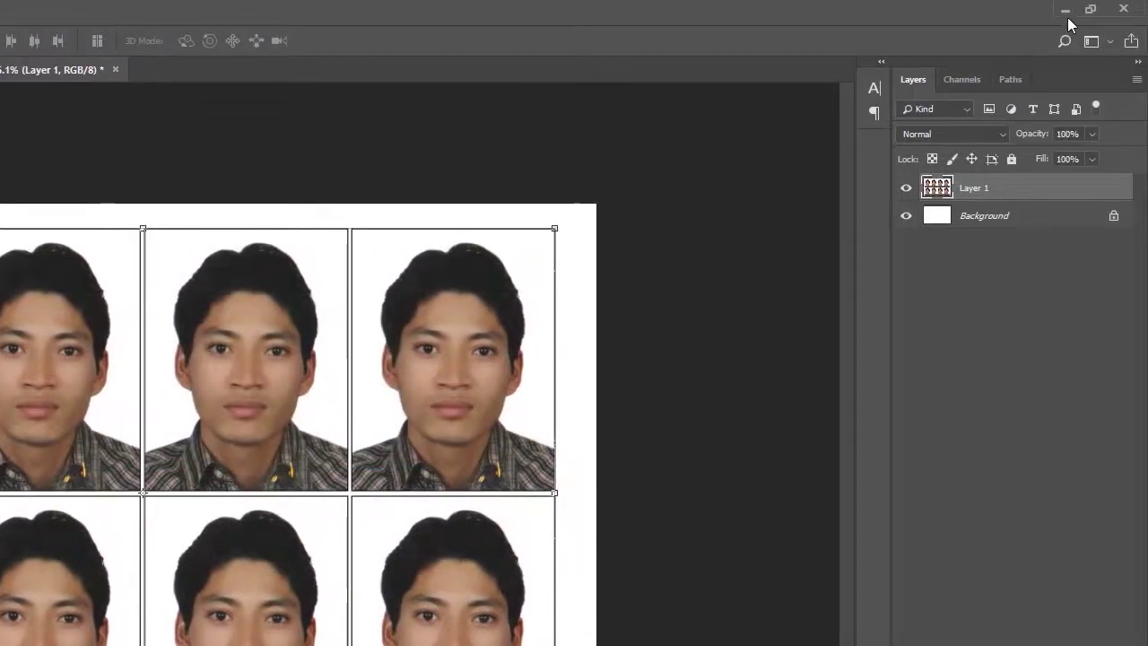
# - Switch to the desktop, open the folder with the scanned portraits, and open the saved eight-photo JPEG to check it
pyautogui.click(1066, 13)
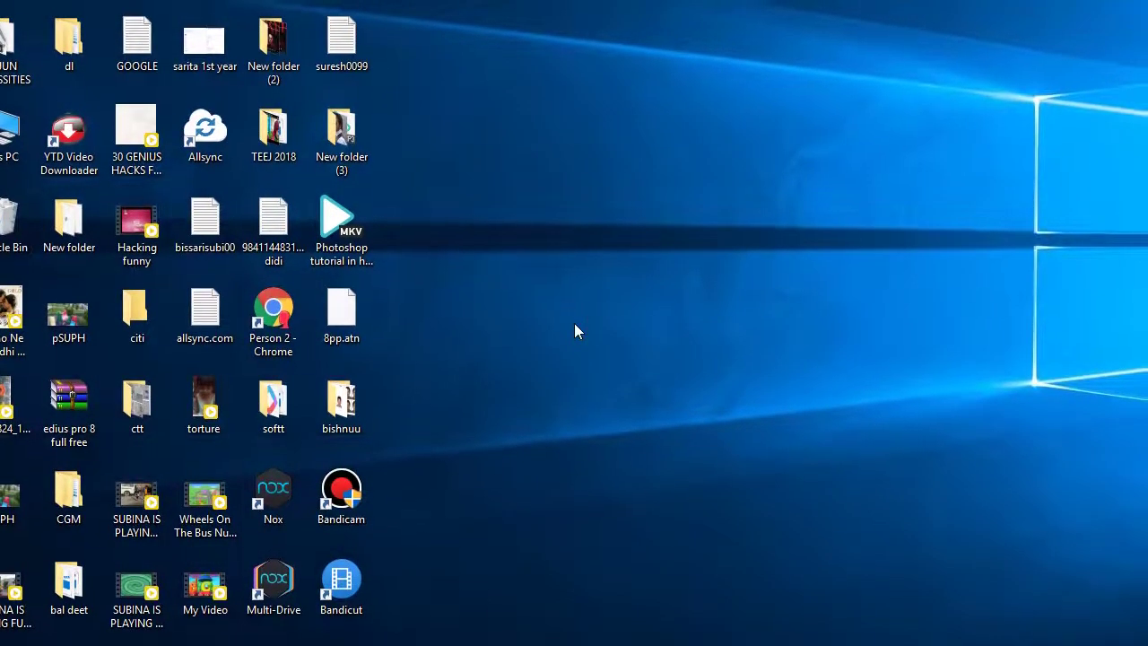
pyautogui.write('biss')
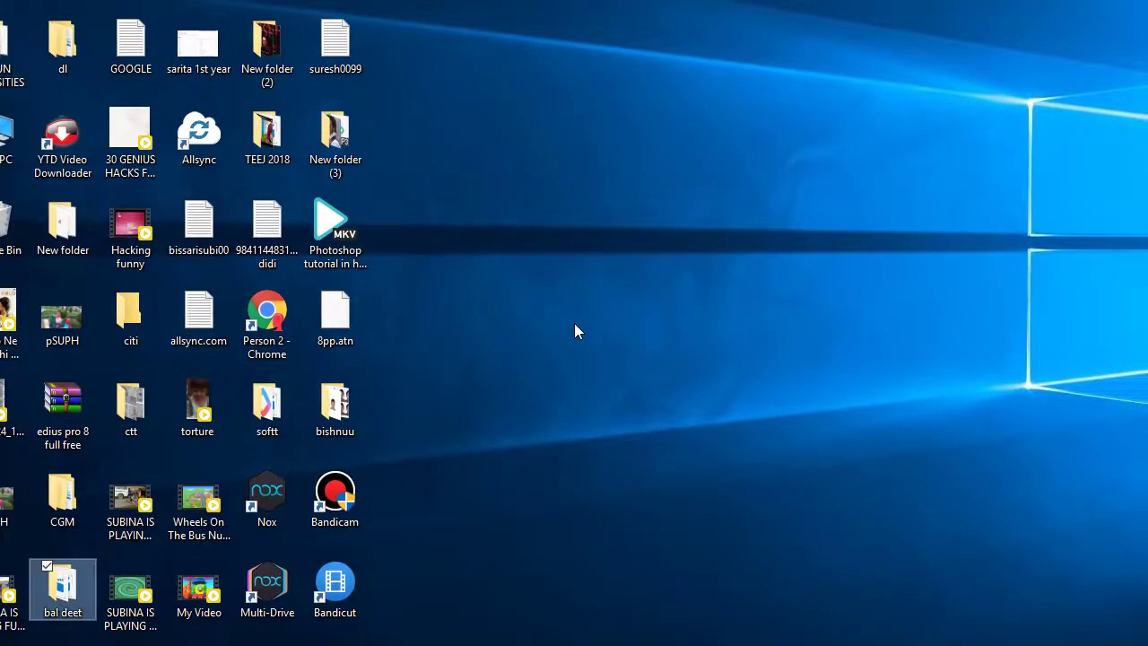
pyautogui.press('b')
pyautogui.press('b')
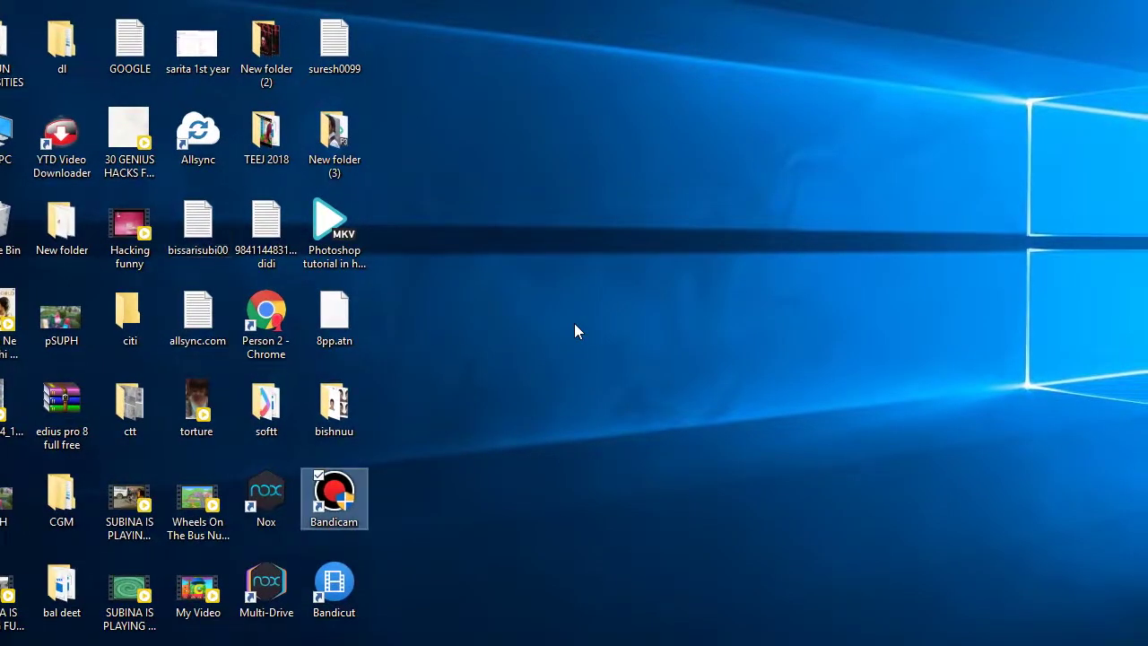
pyautogui.press('b')
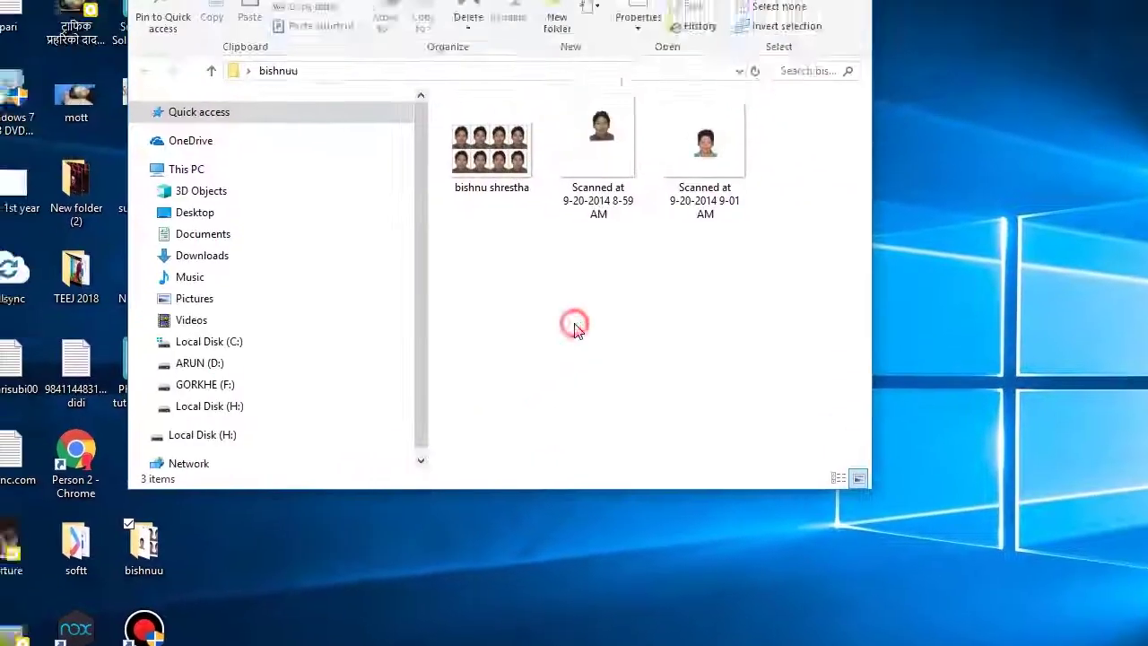
pyautogui.click(574, 313)
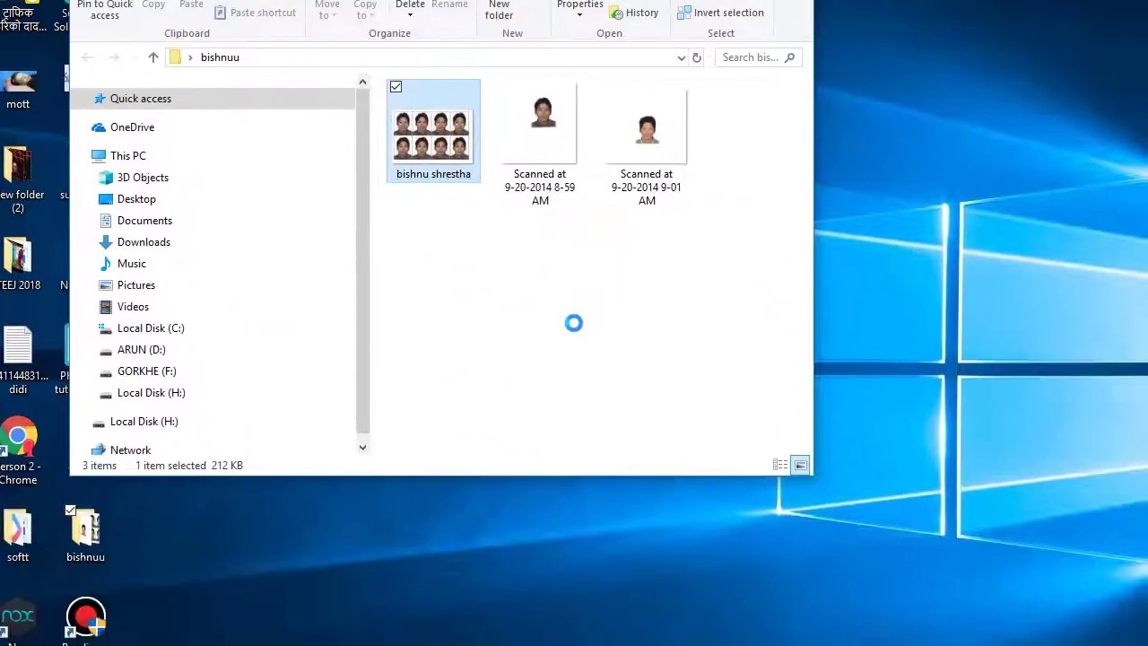